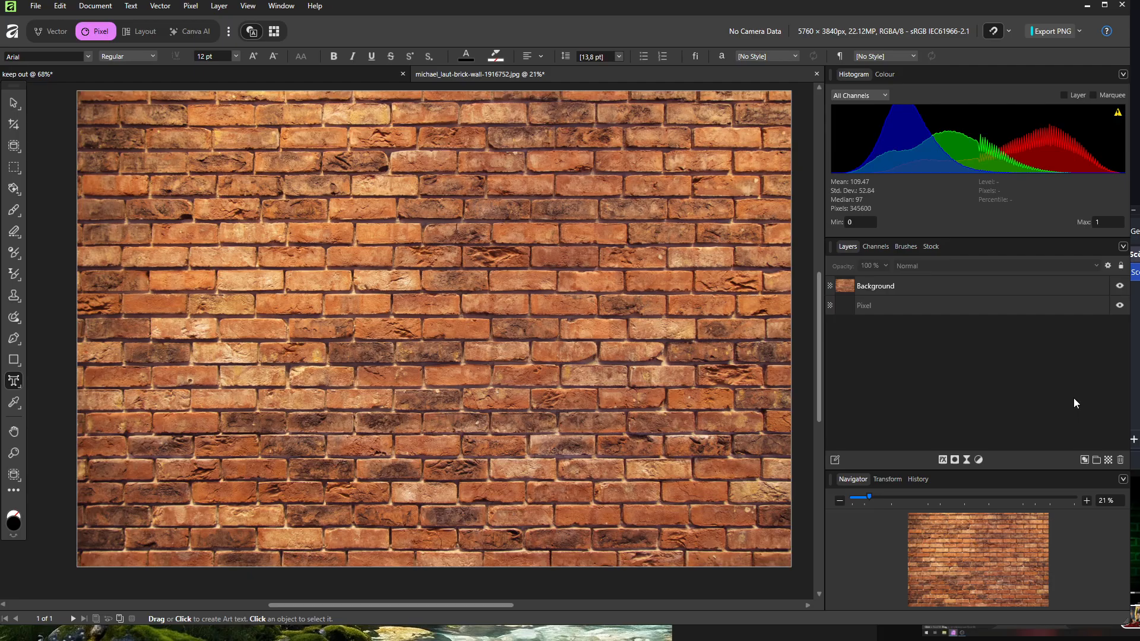
# - Add an empty pixel layer above Background, hide the Background layer, and activate the Gradient tool for the new layer
pyautogui.click(1109, 462)
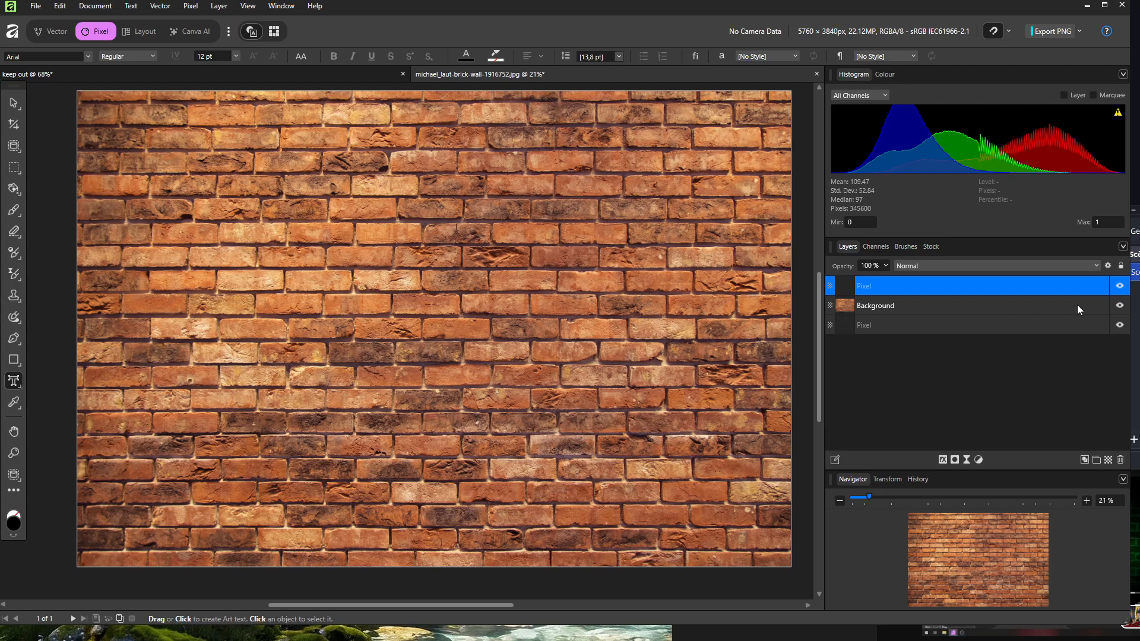
pyautogui.click(1120, 306)
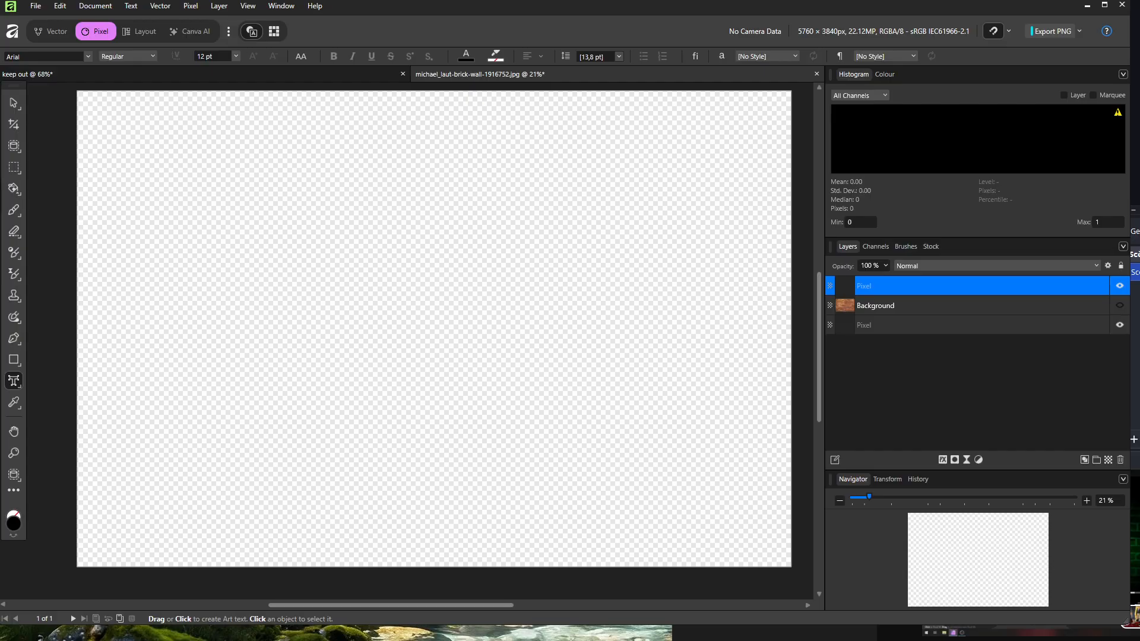
pyautogui.click(13, 189)
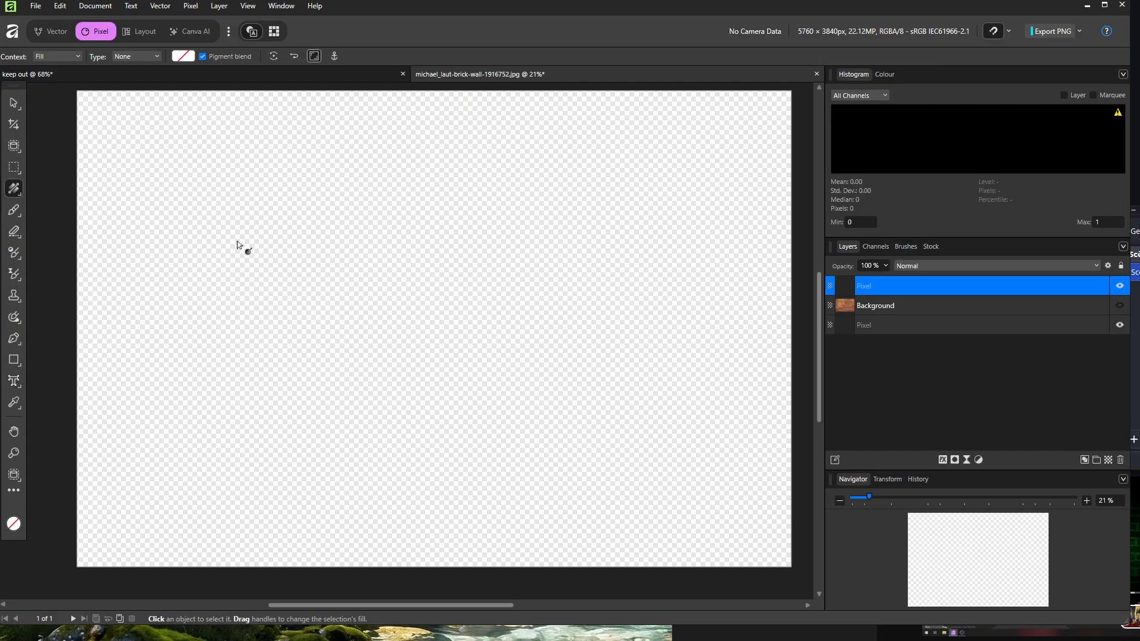
# - Try a linear white-to-black gradient across the left part of the empty layer and undo it
pyautogui.moveTo(232, 240); pyautogui.dragTo(369, 267)
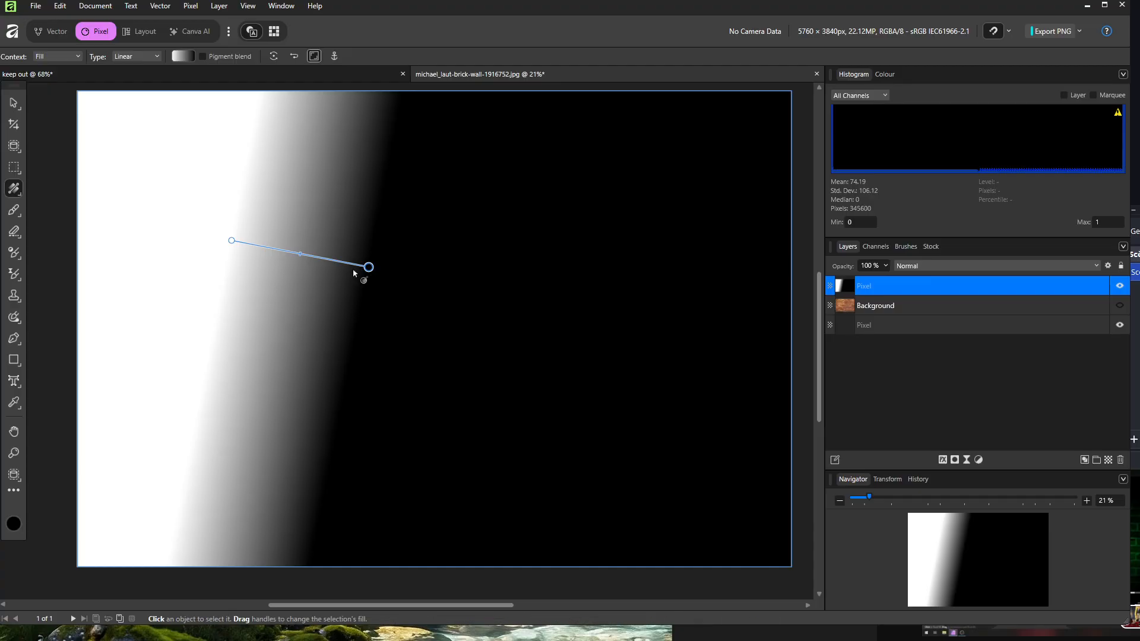
pyautogui.hotkey('ctrl', 'z')
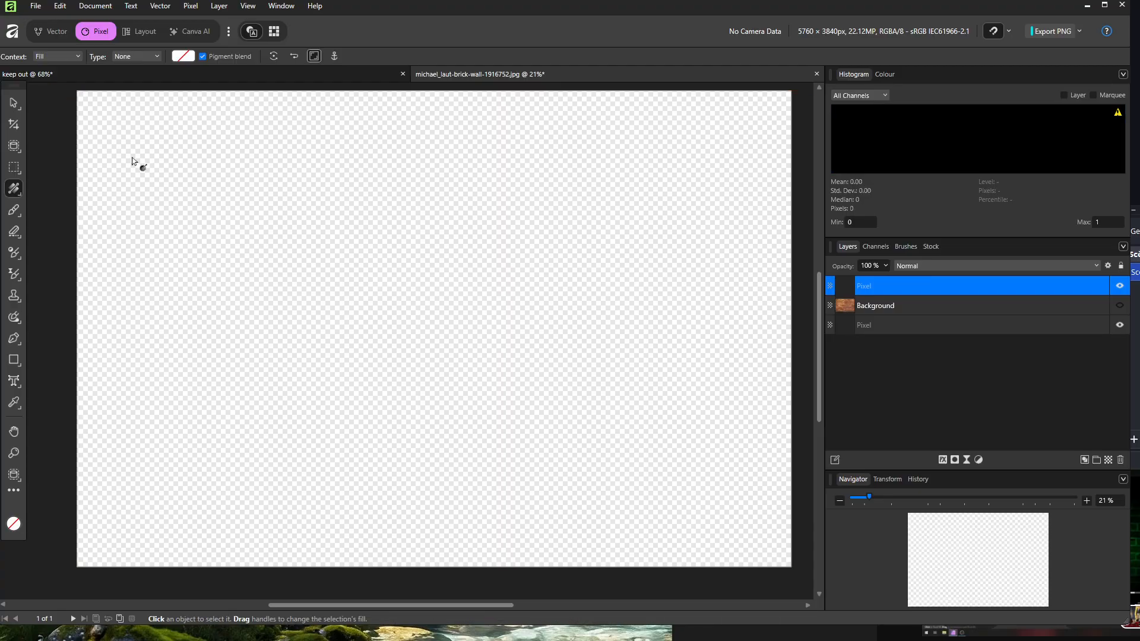
# - Apply a radial gradient to the layer, widen it, and move its bright centre near the middle of the canvas
pyautogui.click(135, 57)
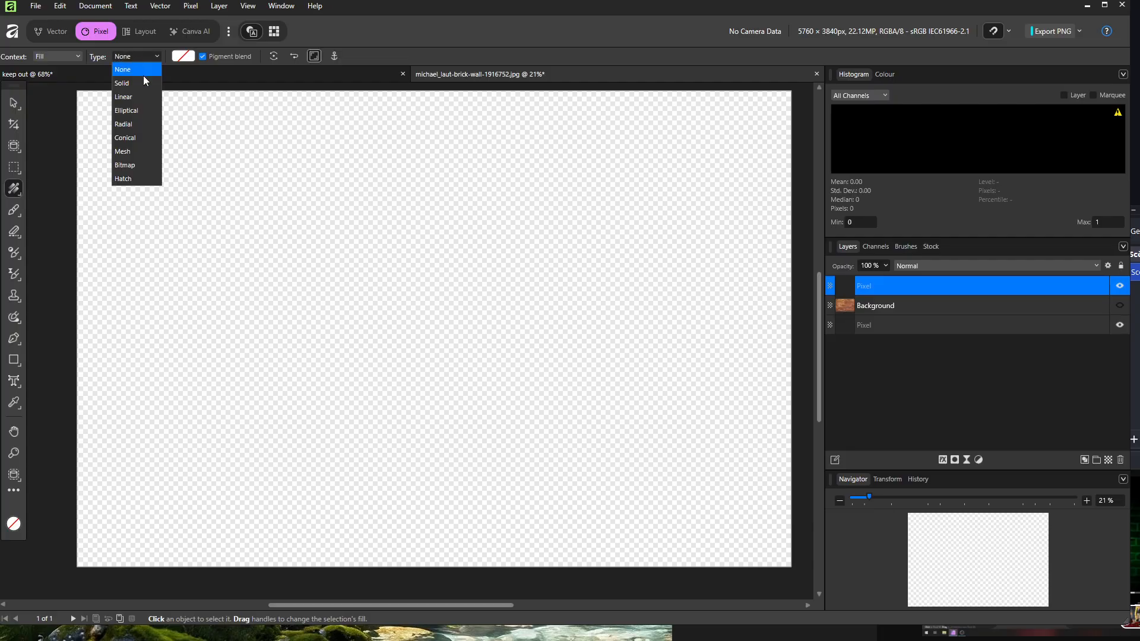
pyautogui.click(141, 125)
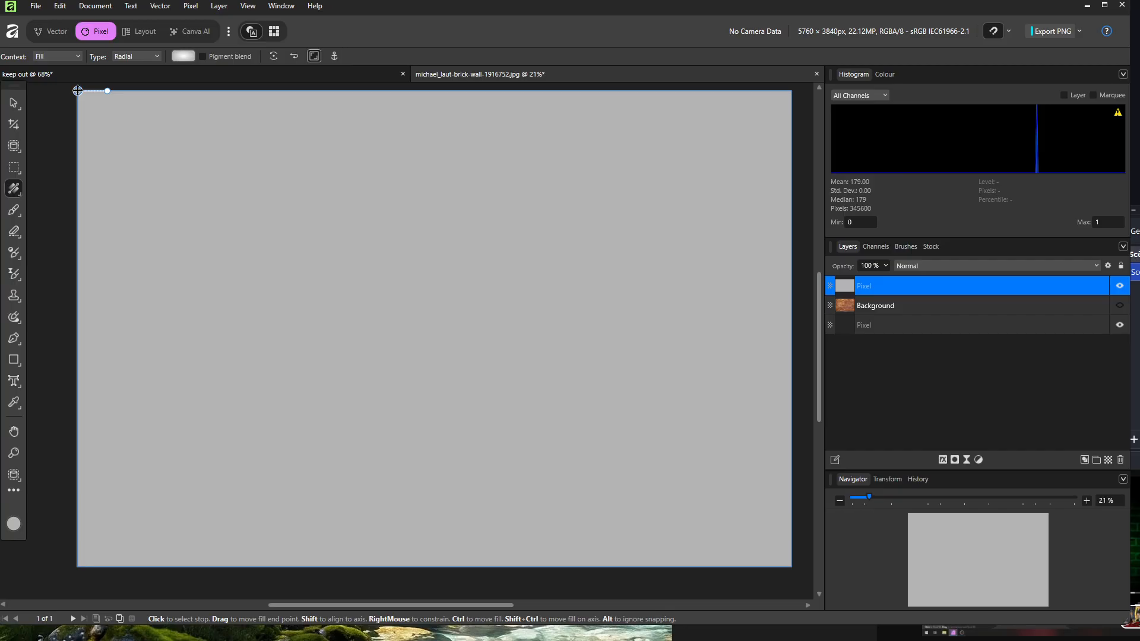
pyautogui.moveTo(77, 90); pyautogui.dragTo(451, 286)
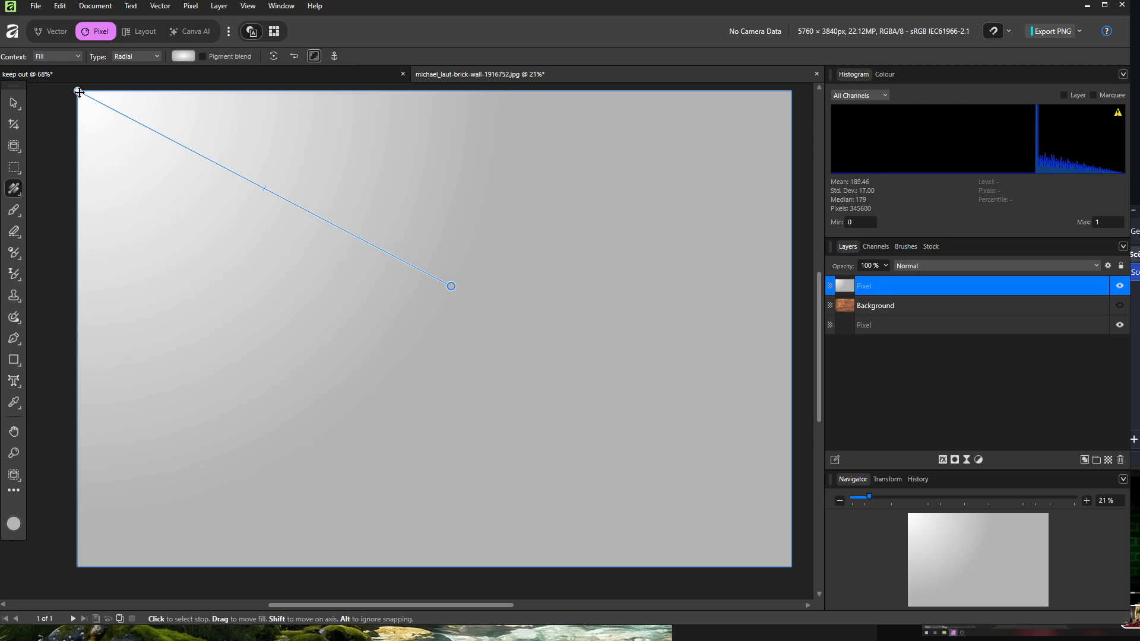
pyautogui.moveTo(79, 92); pyautogui.dragTo(391, 301)
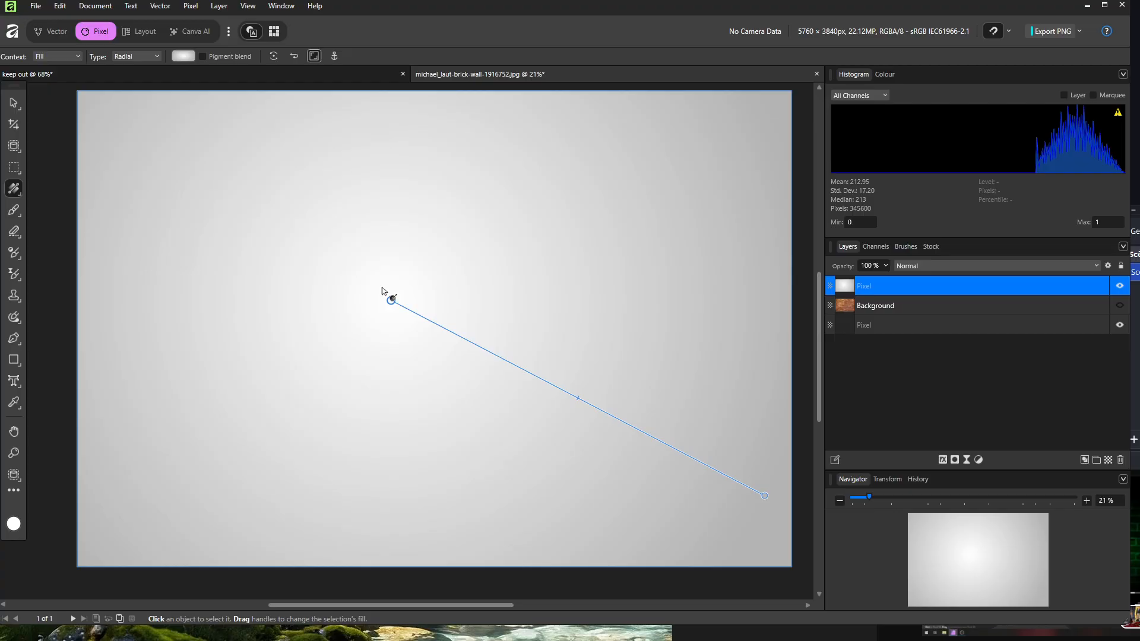
# - Change the outer stop of the radial gradient to black
pyautogui.click(184, 57)
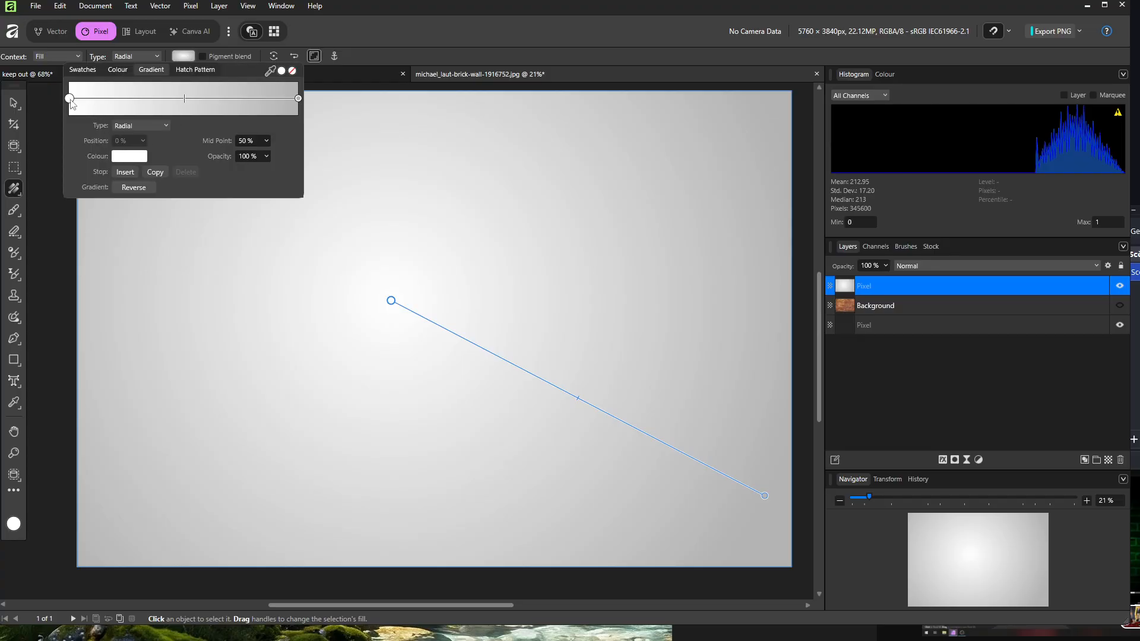
pyautogui.click(129, 157)
pyautogui.click(143, 156)
pyautogui.click(298, 98)
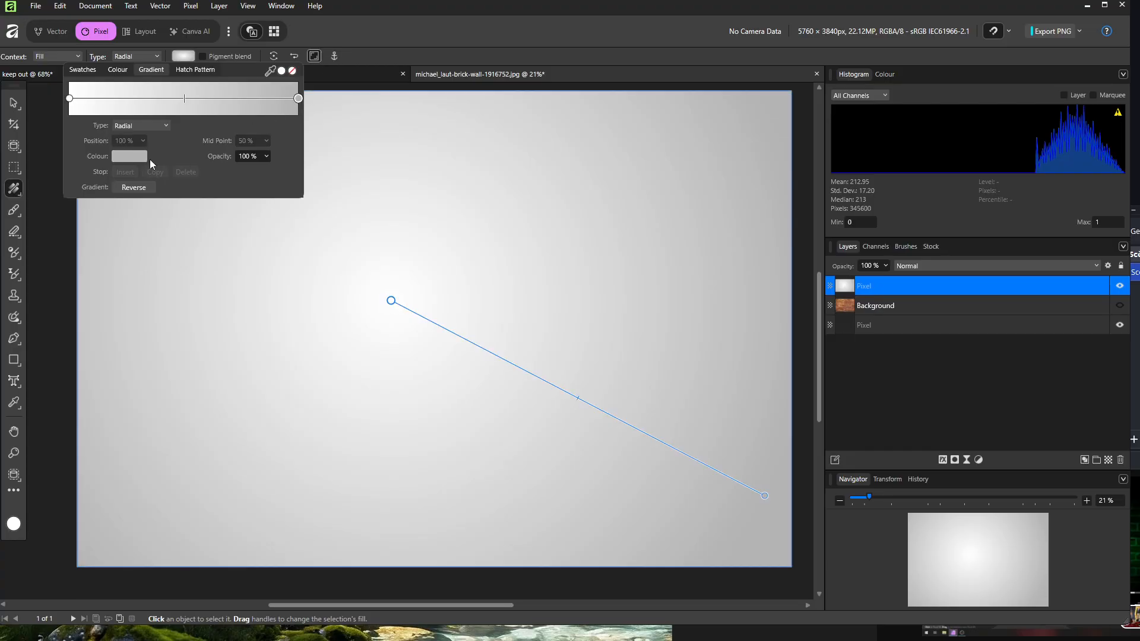
pyautogui.click(134, 156)
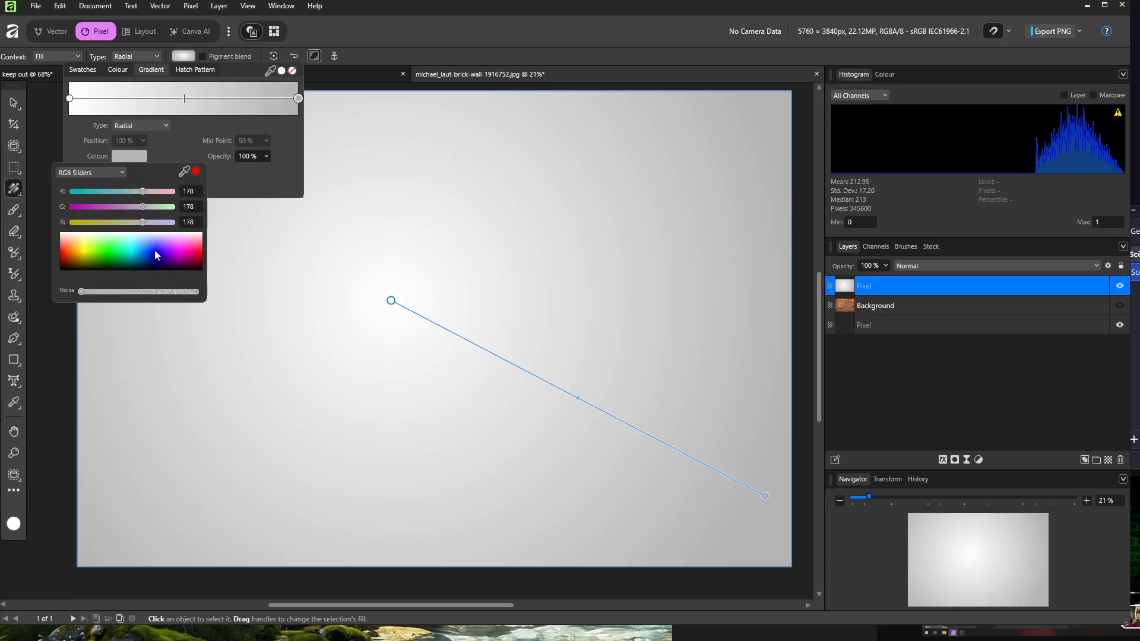
pyautogui.moveTo(154, 251); pyautogui.dragTo(205, 291)
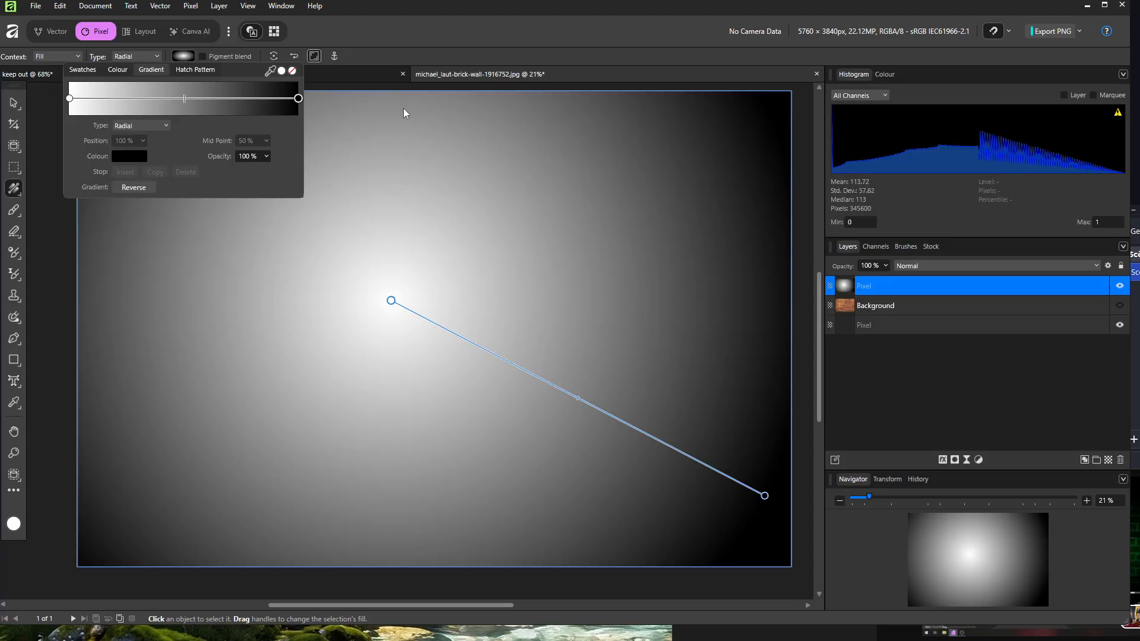
pyautogui.click(382, 24)
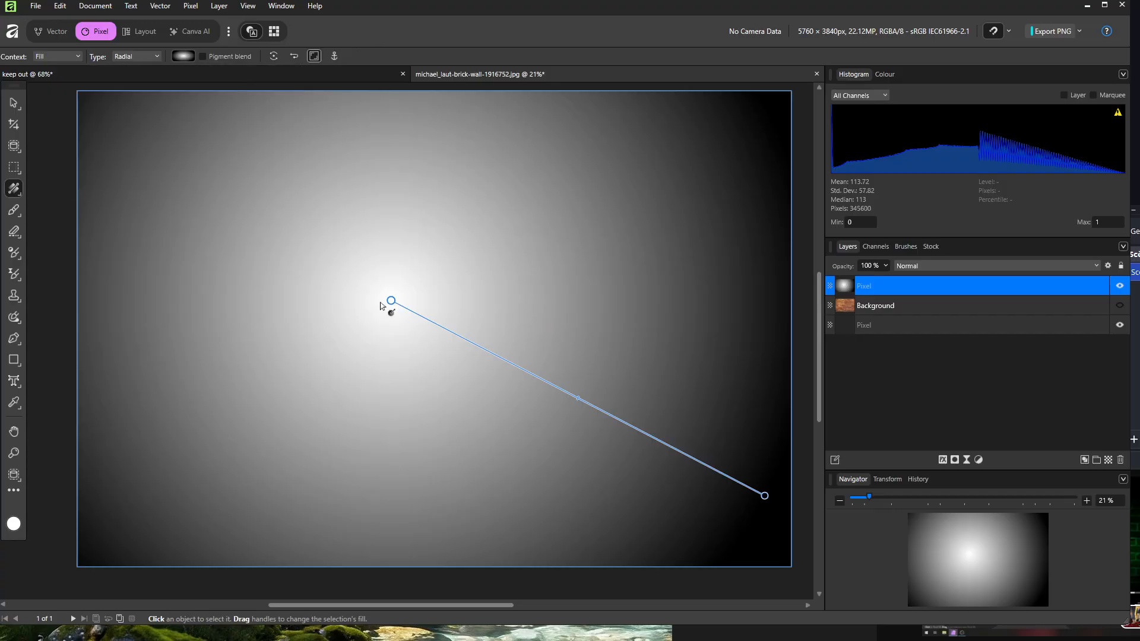
# - Move the radial gradient's centre slightly down and shrink its radius so the black edge falls inside the canvas
pyautogui.moveTo(392, 301); pyautogui.dragTo(399, 342)
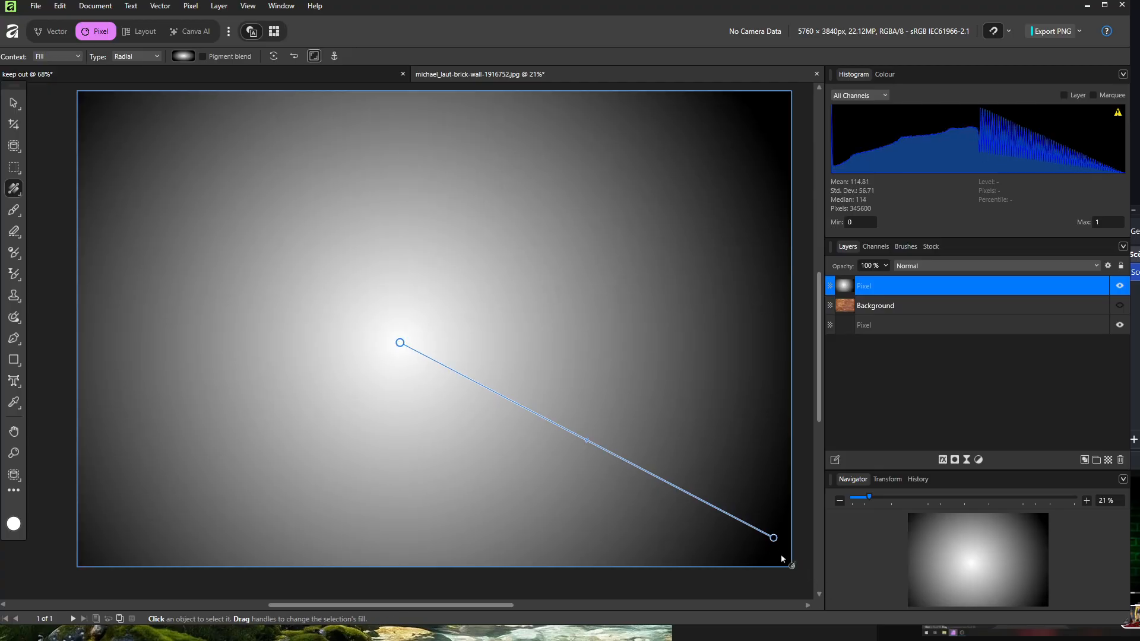
pyautogui.moveTo(774, 538); pyautogui.dragTo(664, 461)
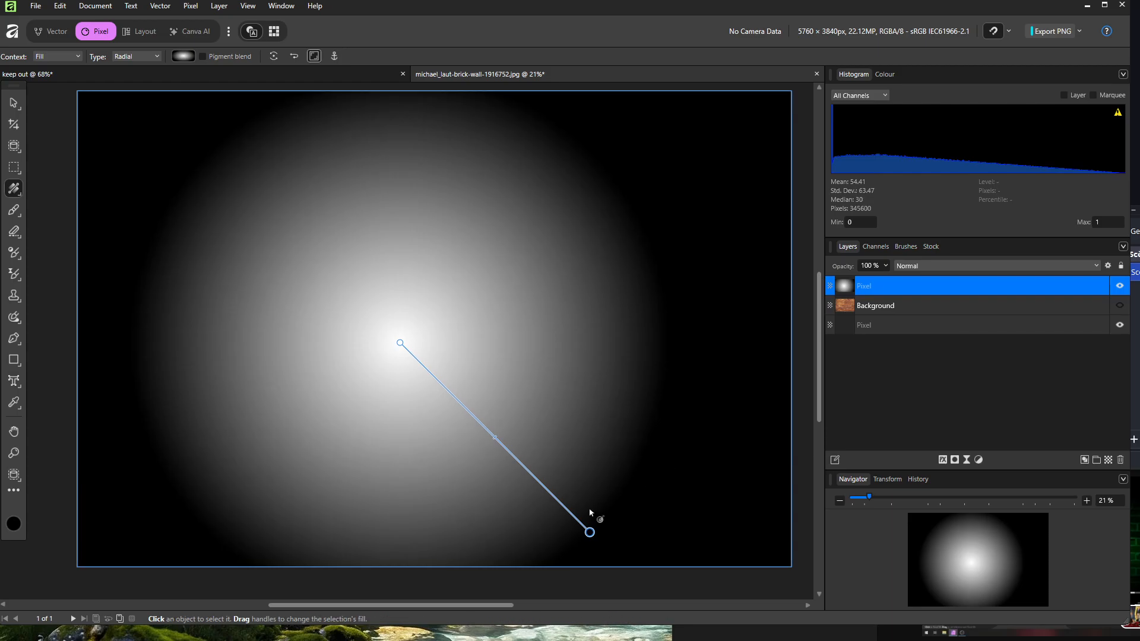
pyautogui.moveTo(590, 533); pyautogui.dragTo(683, 338)
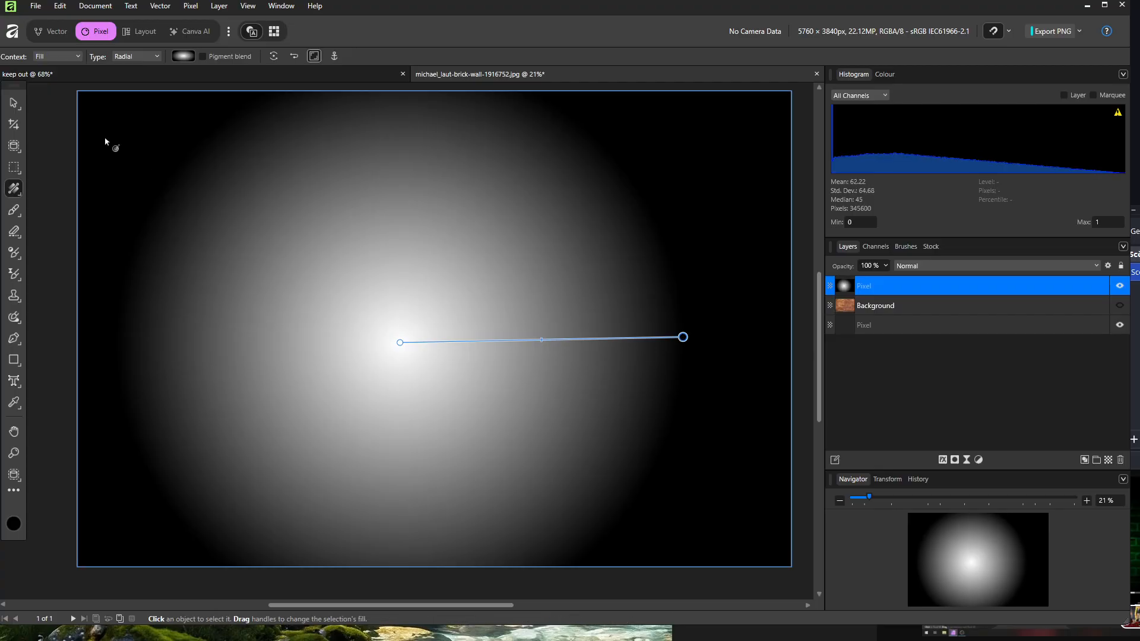
# - Try converting the radial gradient to elliptical, and undo the gradient edits back to the solid white fill
pyautogui.click(154, 57)
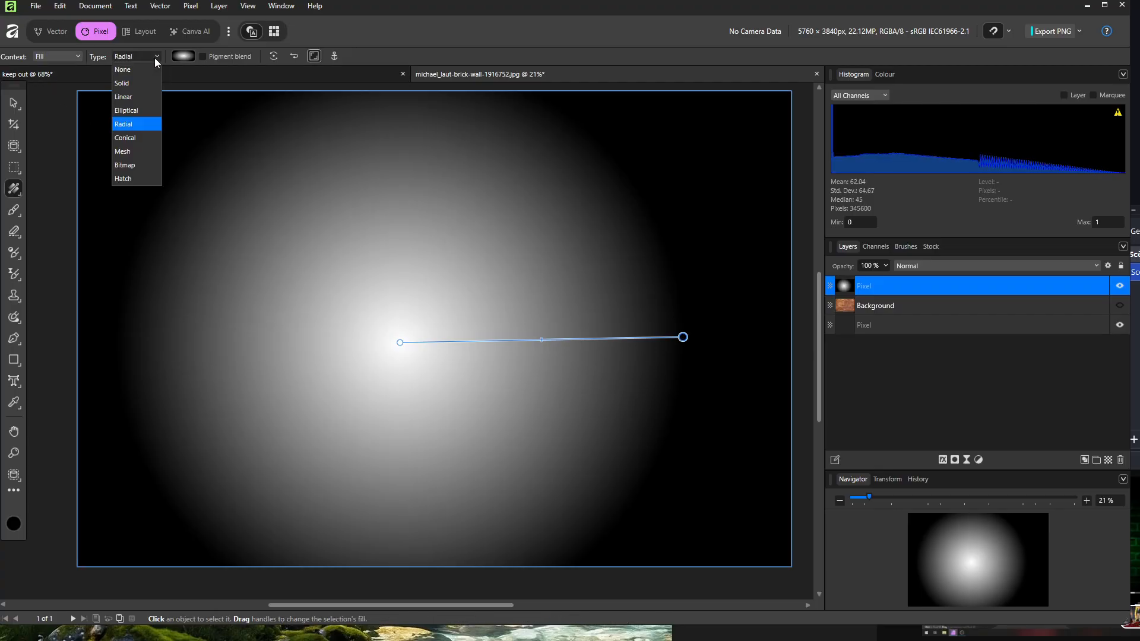
pyautogui.click(140, 111)
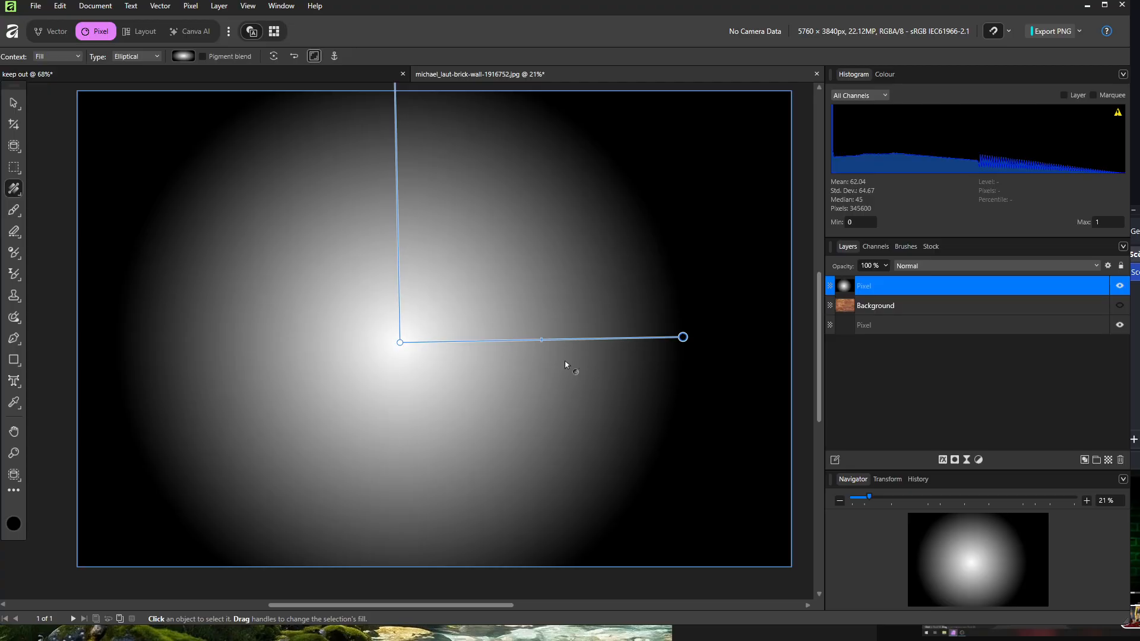
pyautogui.hotkey('ctrl', 'z')
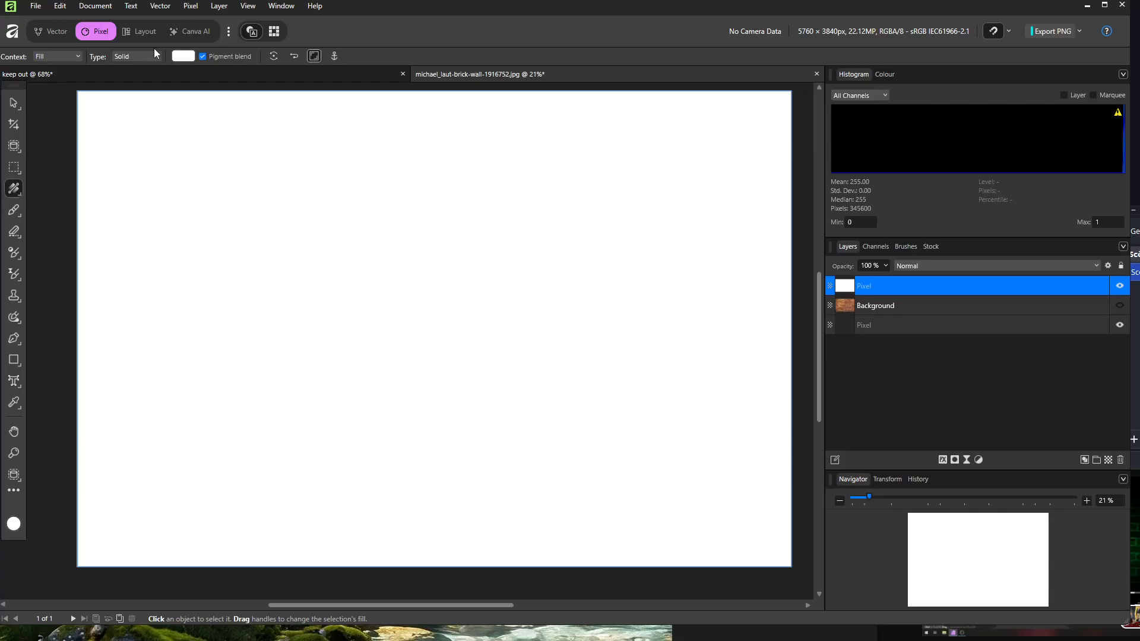
# - Apply an elliptical gradient to the layer and shift its centre slightly down and left of the canvas middle
pyautogui.click(140, 57)
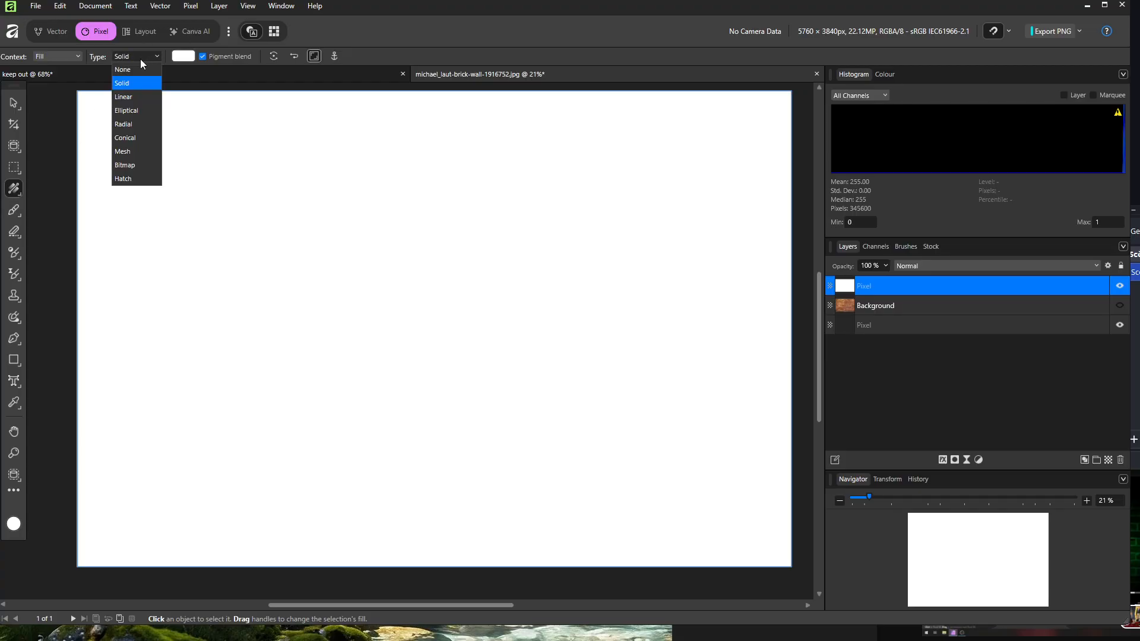
pyautogui.click(140, 109)
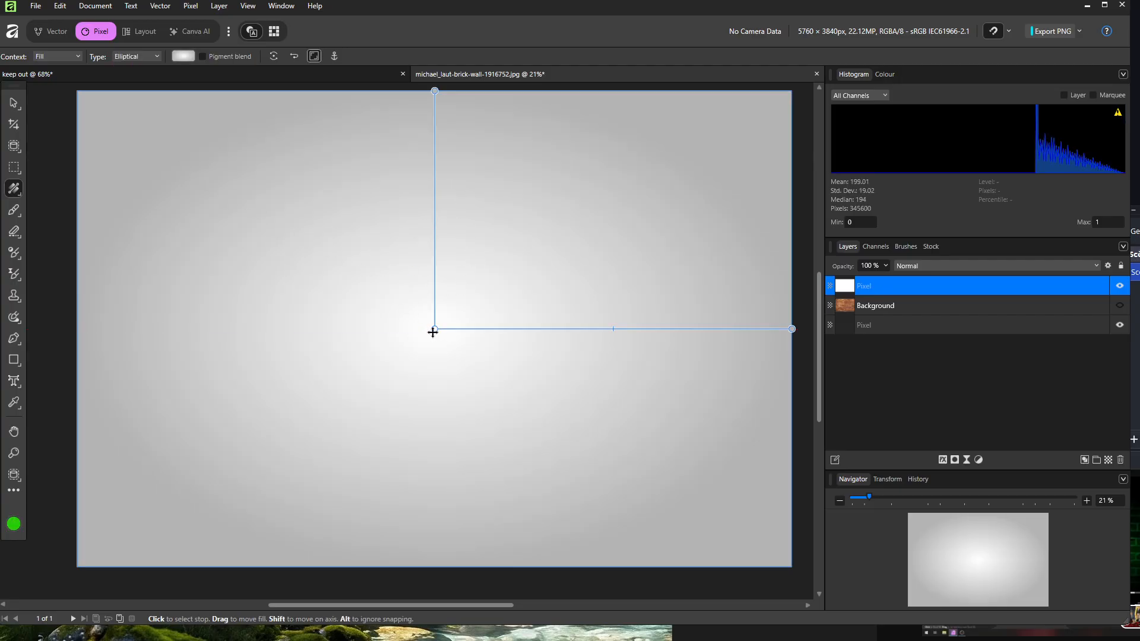
pyautogui.moveTo(430, 328); pyautogui.dragTo(416, 361)
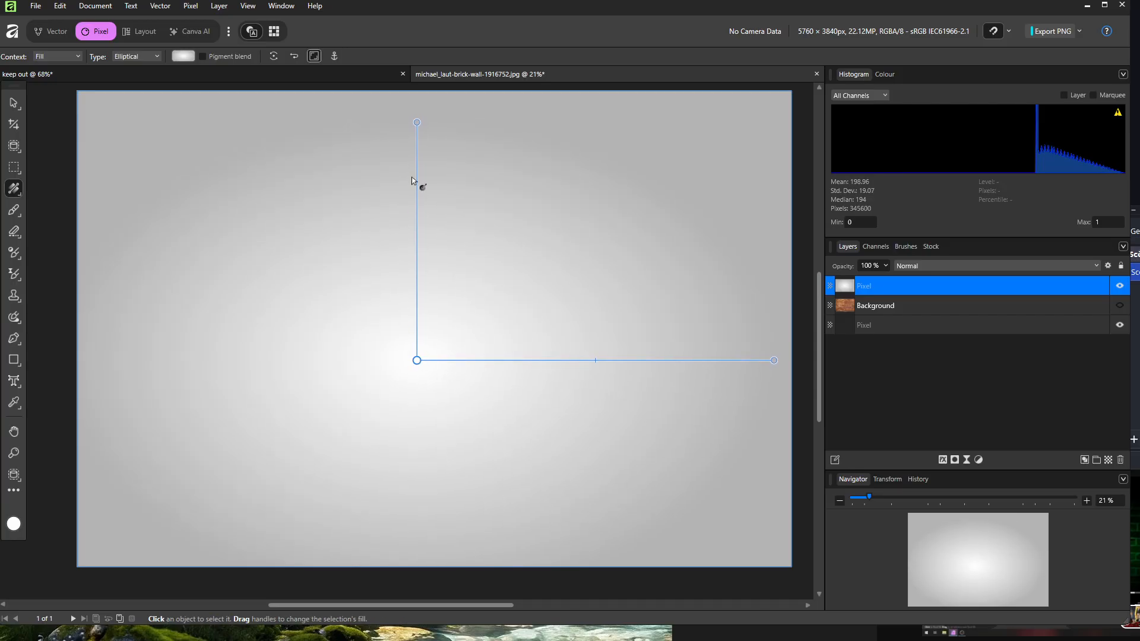
pyautogui.click(416, 122)
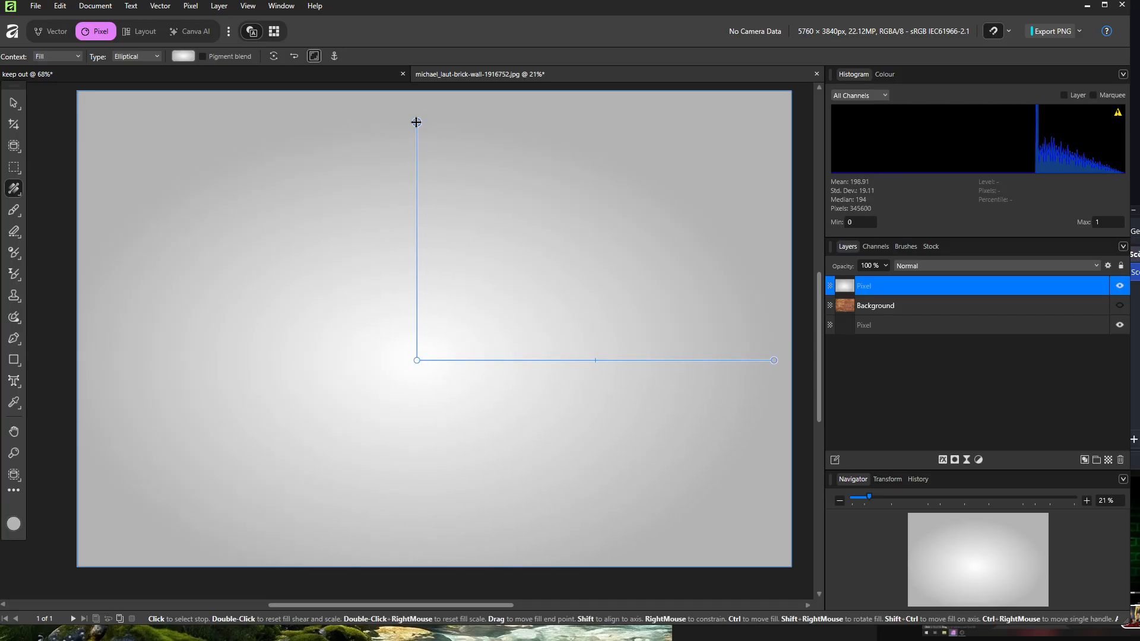
pyautogui.click(183, 56)
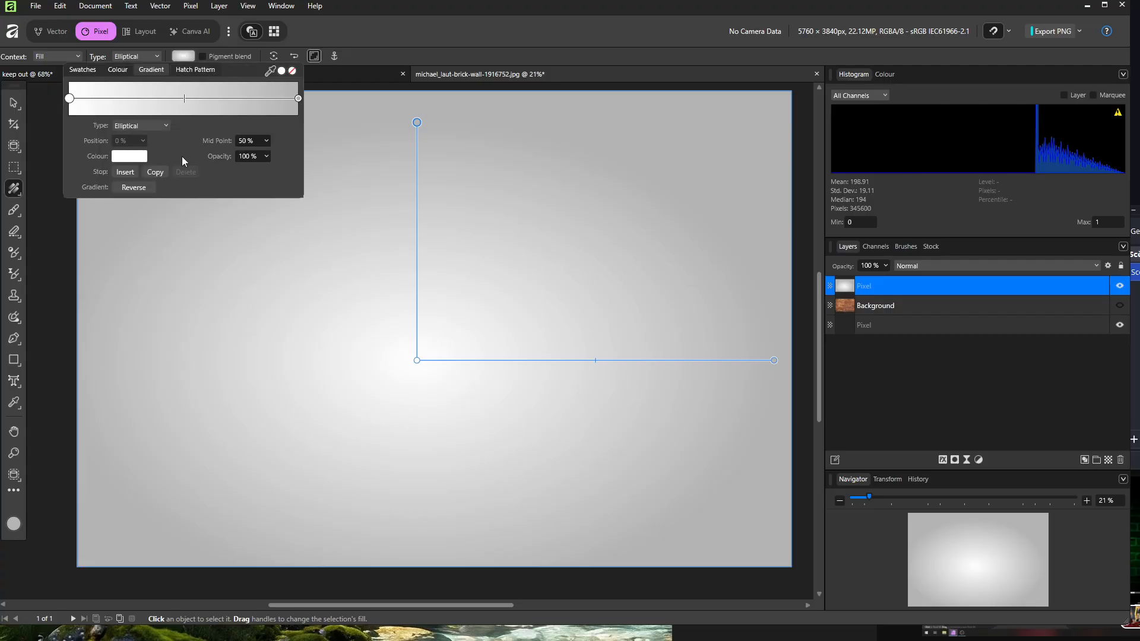
pyautogui.click(123, 161)
pyautogui.click(159, 267)
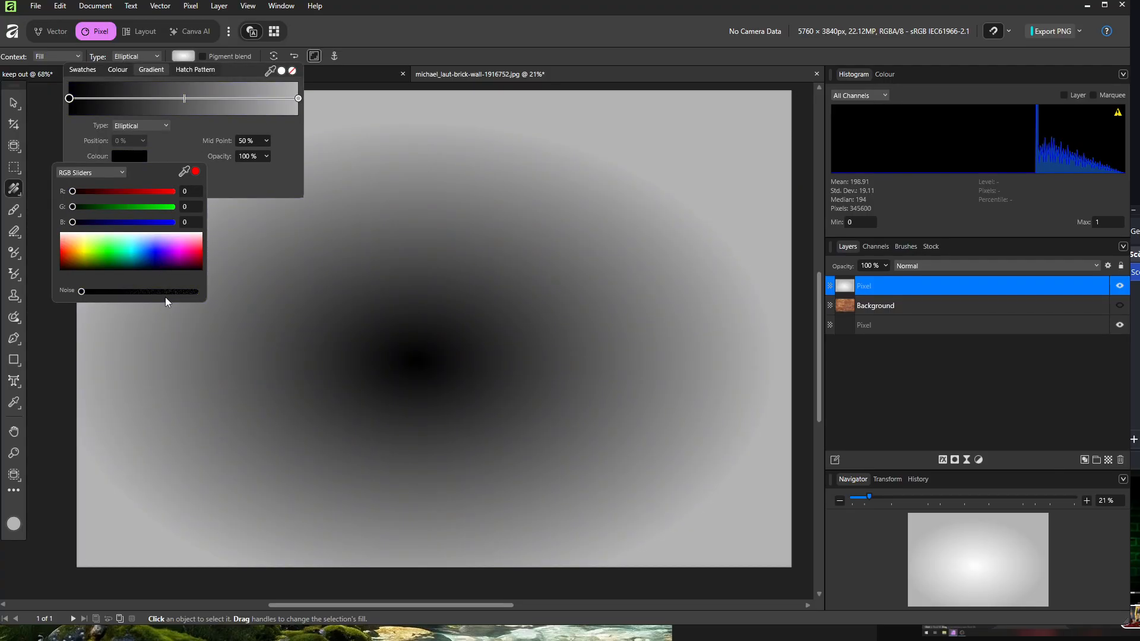
pyautogui.hotkey('ctrl', 'z')
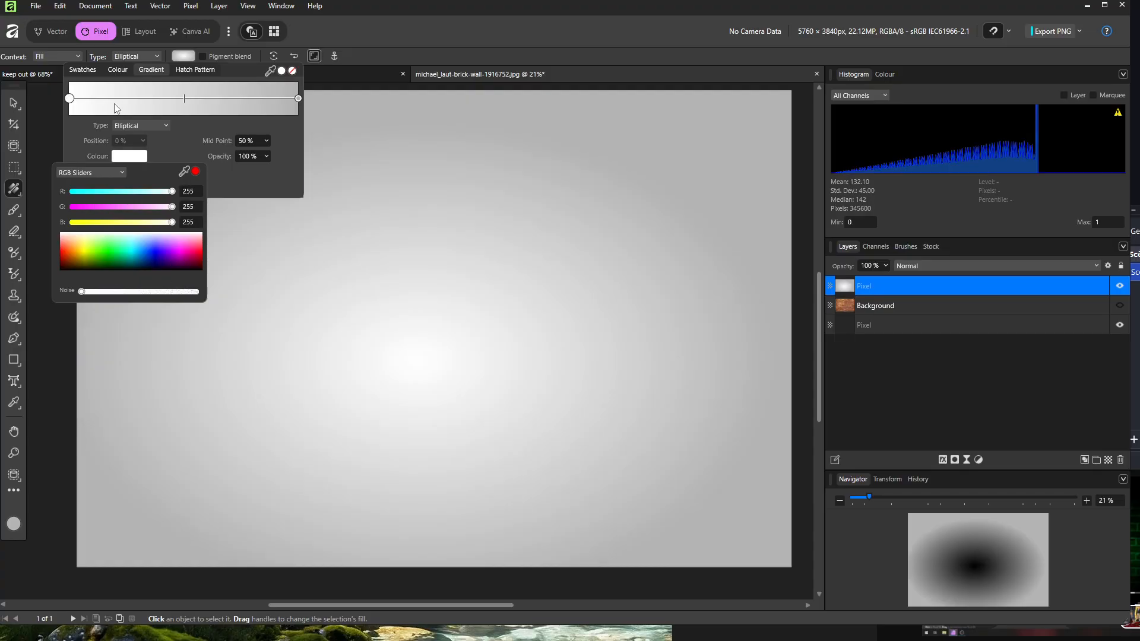
# - Set the outer stop of the elliptical gradient to black, RGB 0, 0, 0
pyautogui.click(297, 98)
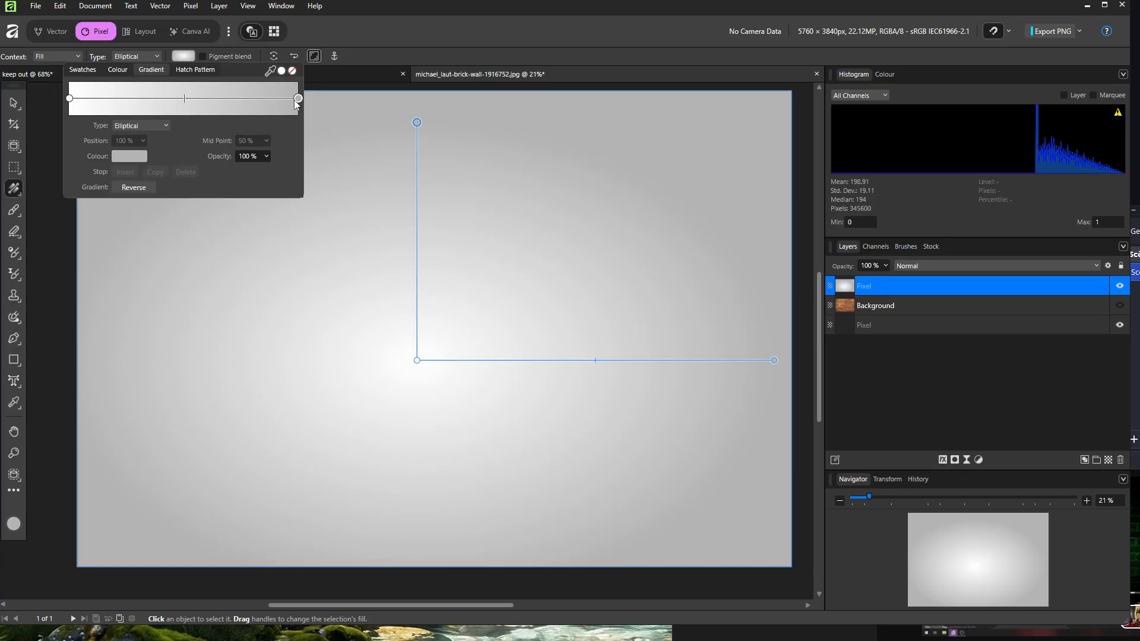
pyautogui.click(133, 158)
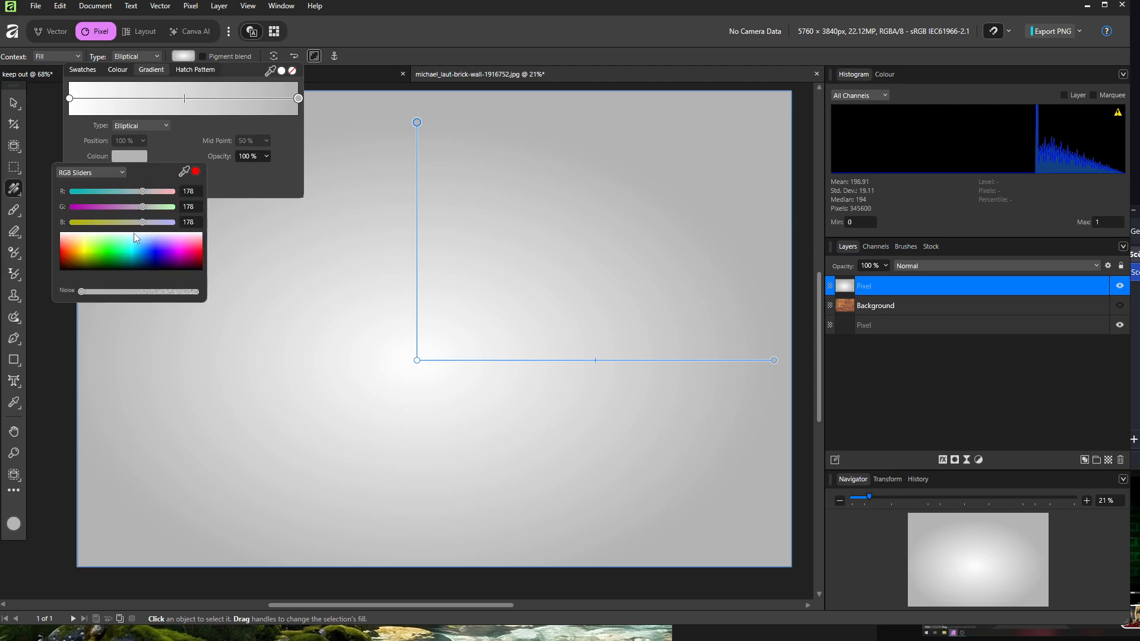
pyautogui.click(126, 267)
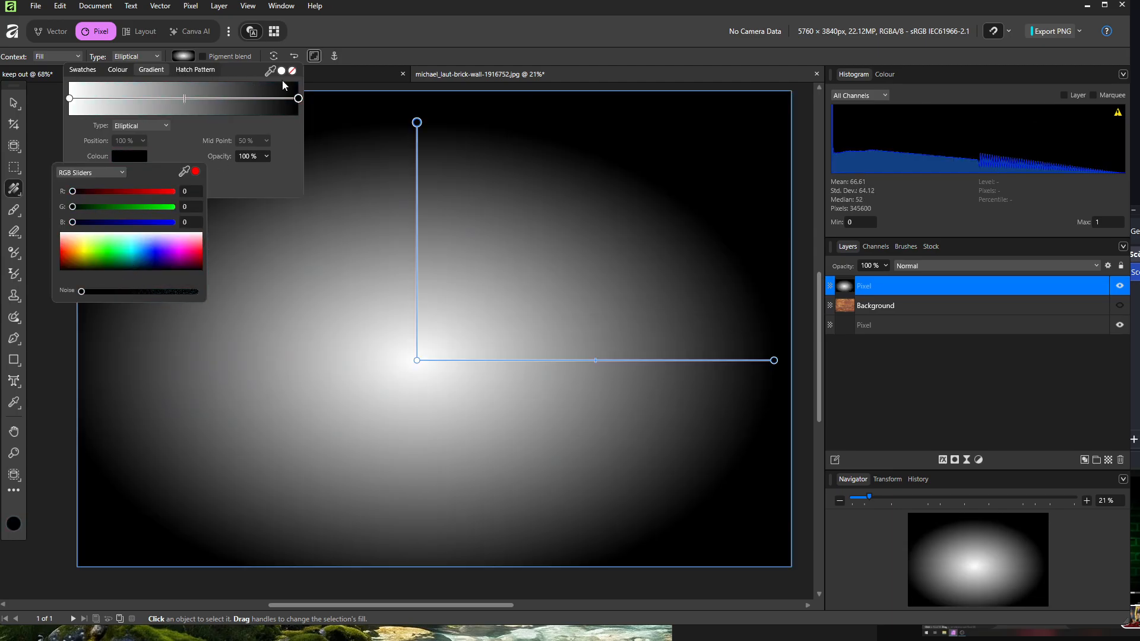
pyautogui.click(362, 42)
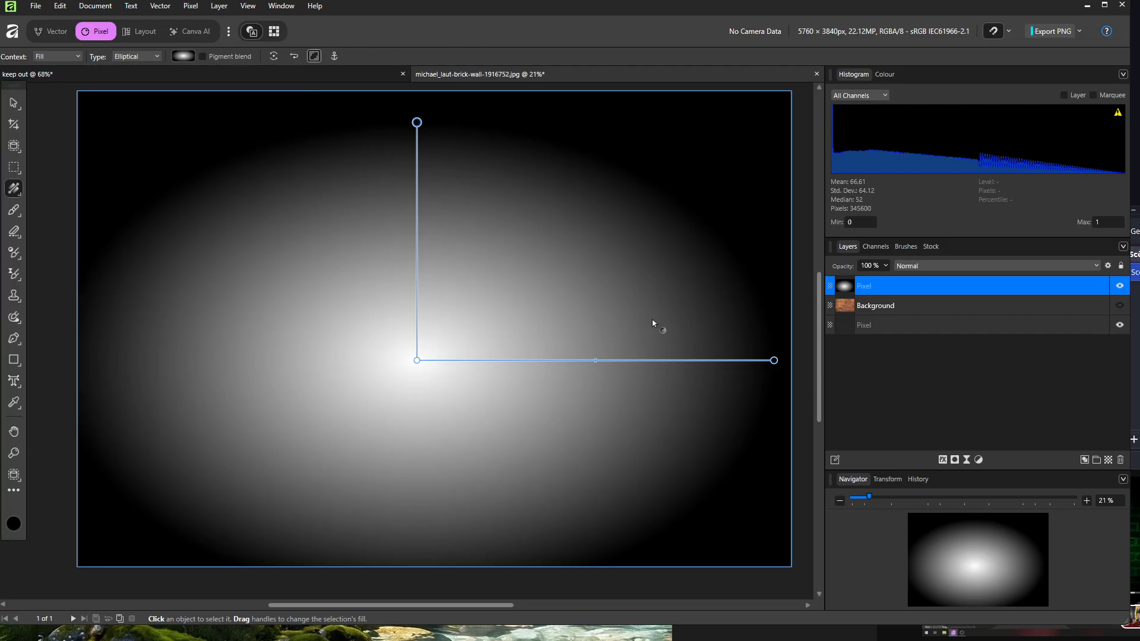
# - Shrink the elliptical gradient by pulling in its horizontal end point, and move its centre up to about the canvas middle
pyautogui.moveTo(772, 360); pyautogui.dragTo(718, 360)
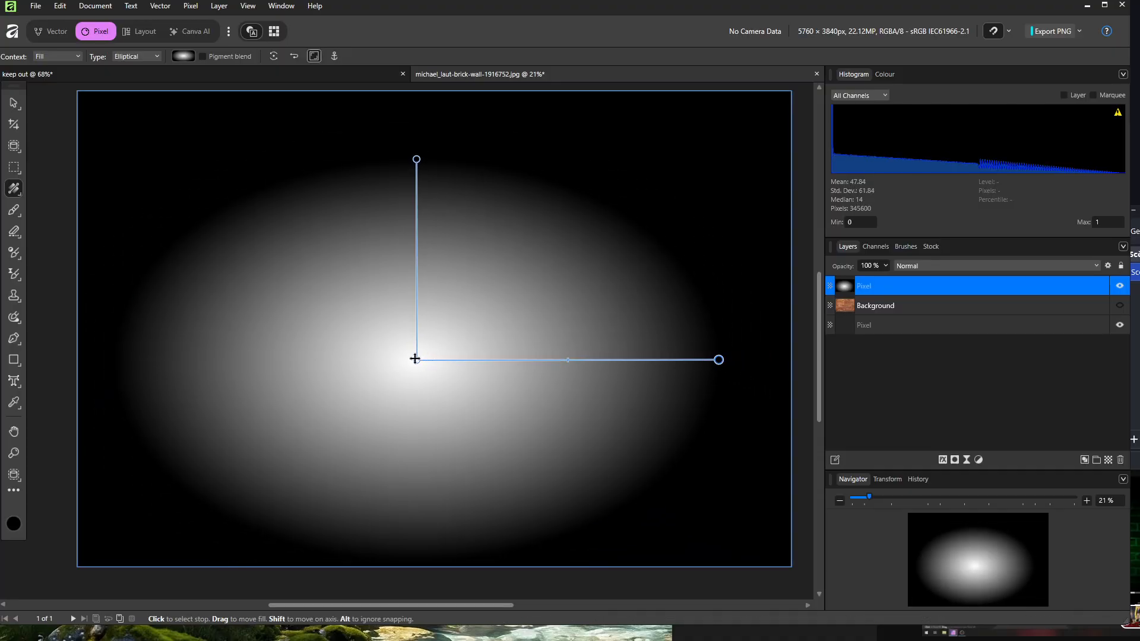
pyautogui.moveTo(416, 360); pyautogui.dragTo(422, 333)
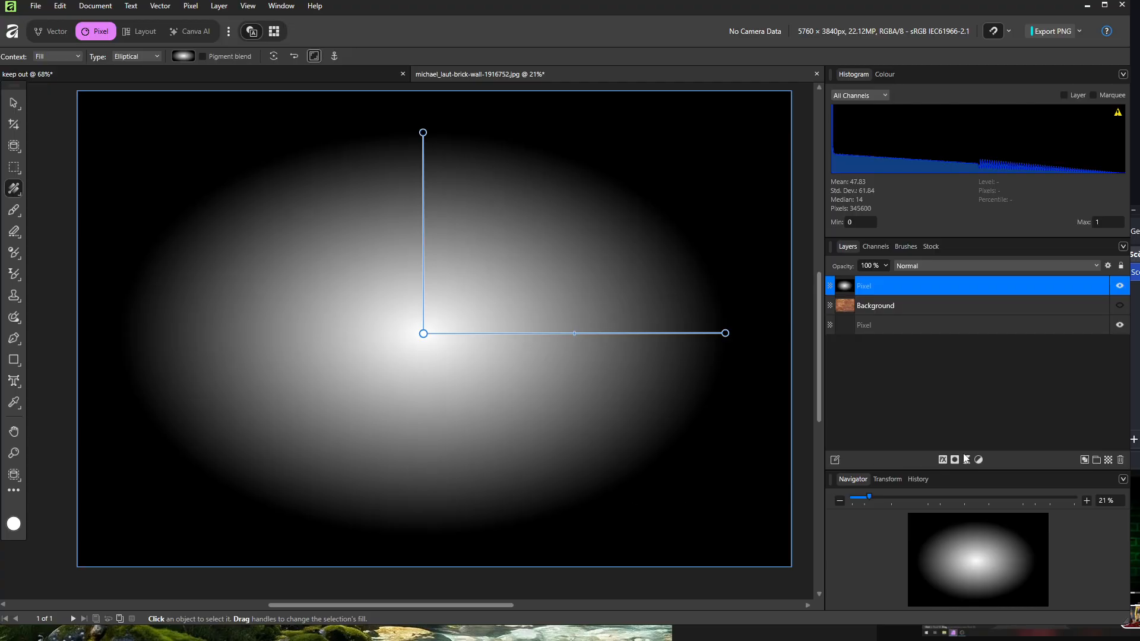
# - Add a new pixel layer above the elliptical gradient and flood fill it with green
pyautogui.click(1108, 461)
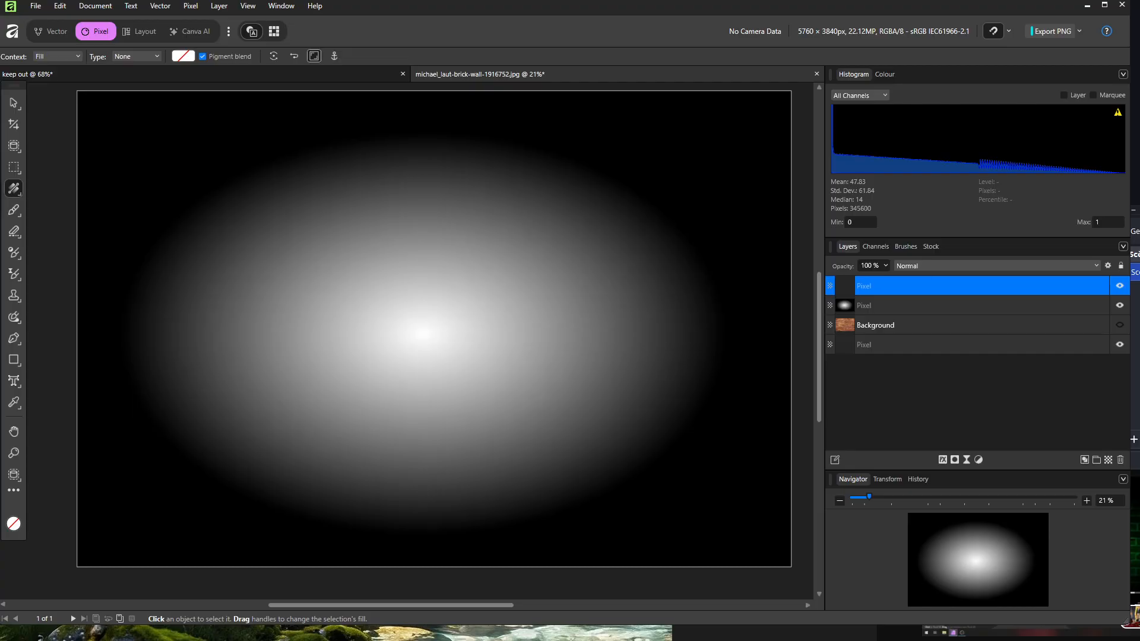
pyautogui.press('g')
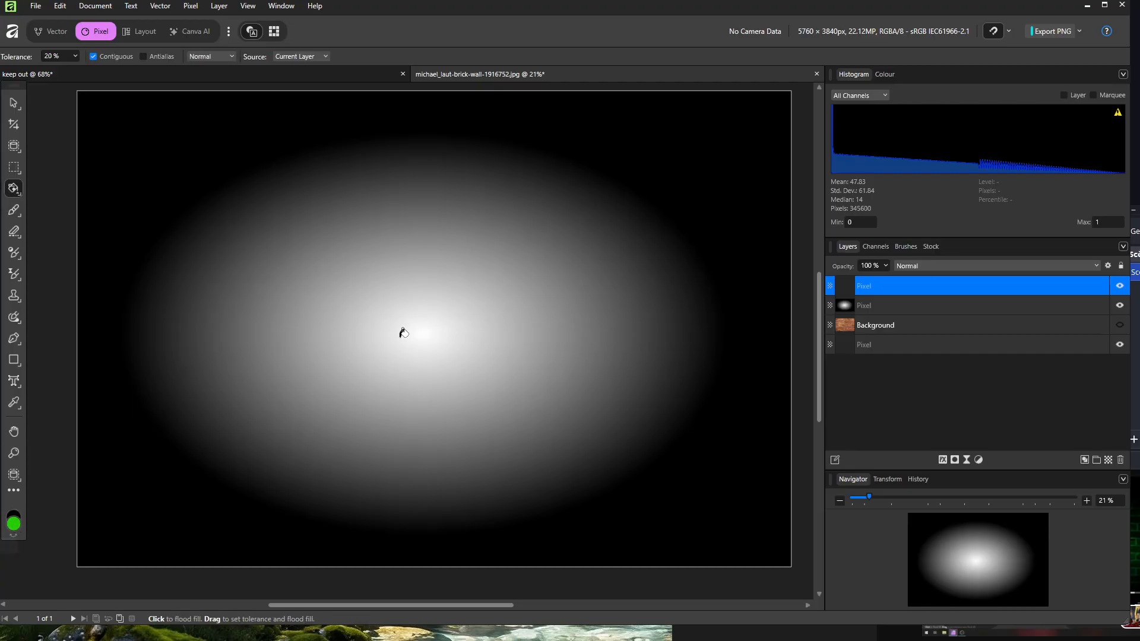
pyautogui.click(426, 276)
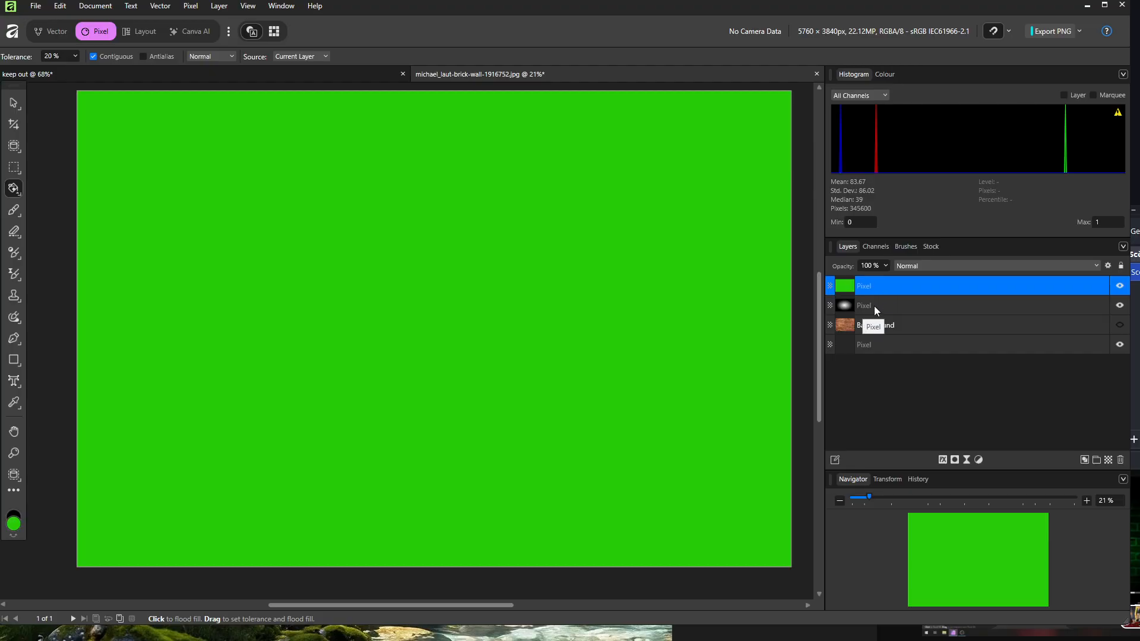
# - Move the Background brick layer above the elliptical gradient layer, directly beneath the green layer
pyautogui.click(908, 266)
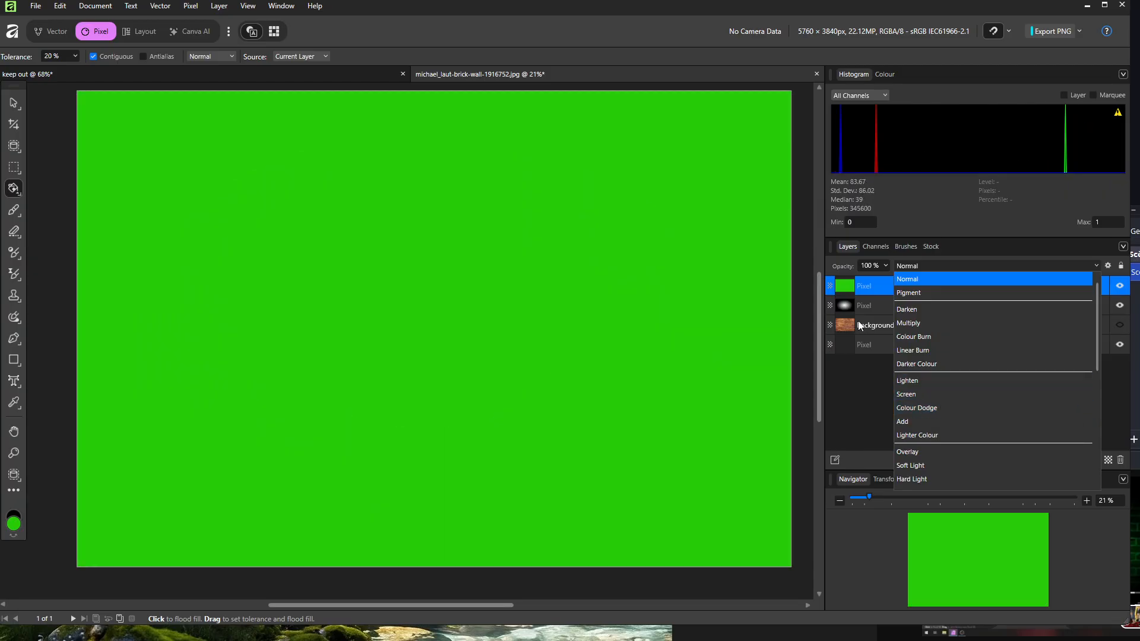
pyautogui.click(859, 327)
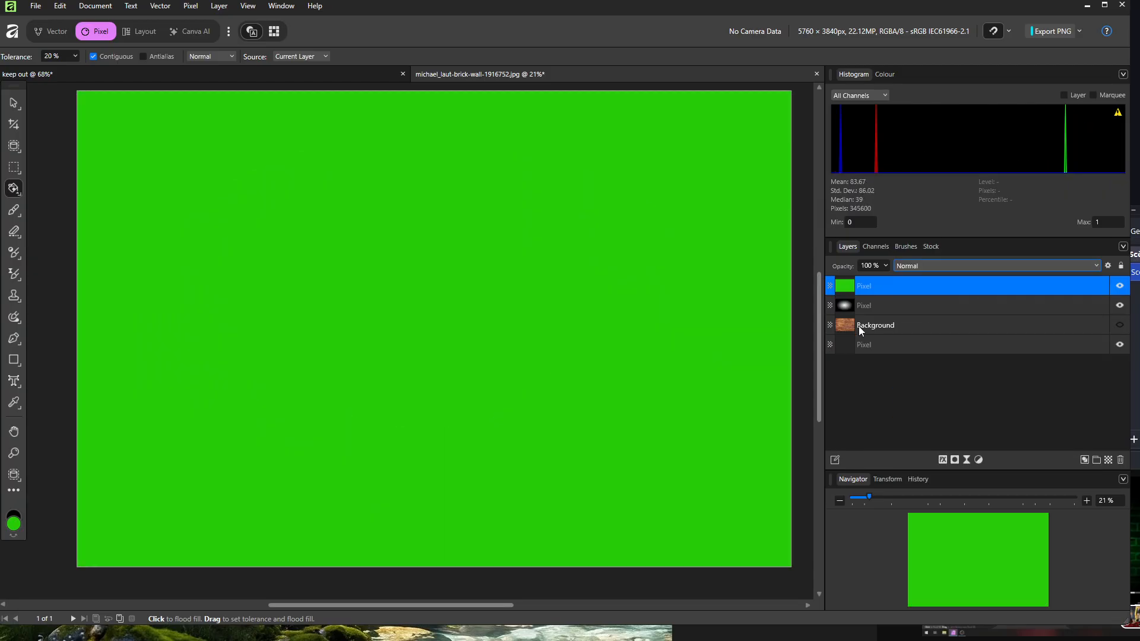
pyautogui.moveTo(859, 325); pyautogui.dragTo(859, 301)
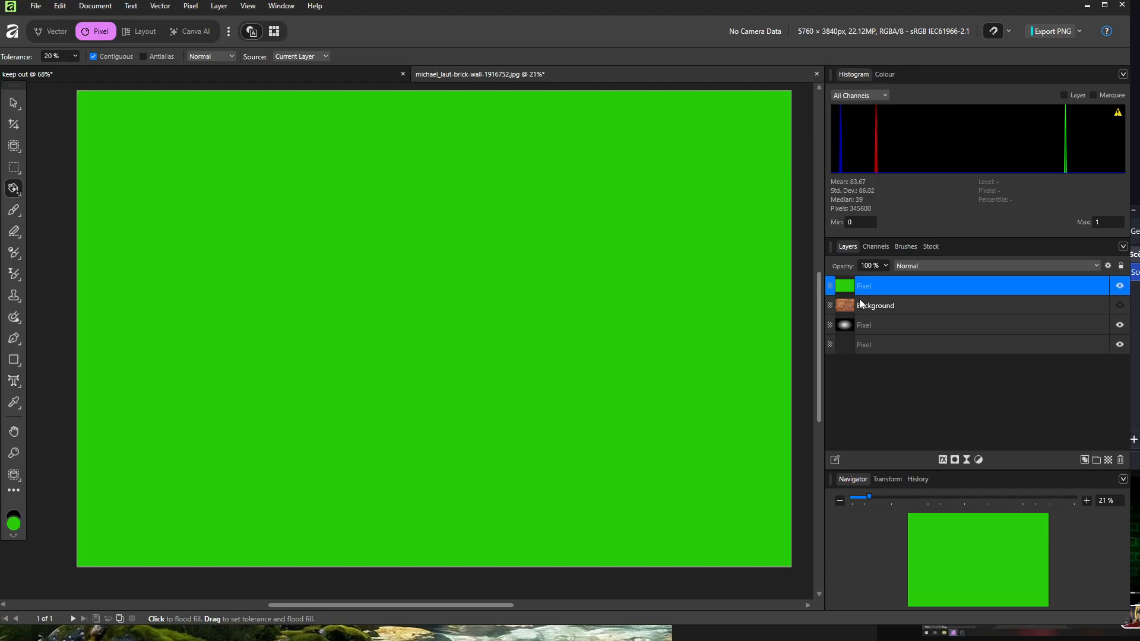
# - Set the green layer's blend mode to Multiply and make the Background brick layer visible
pyautogui.click(998, 264)
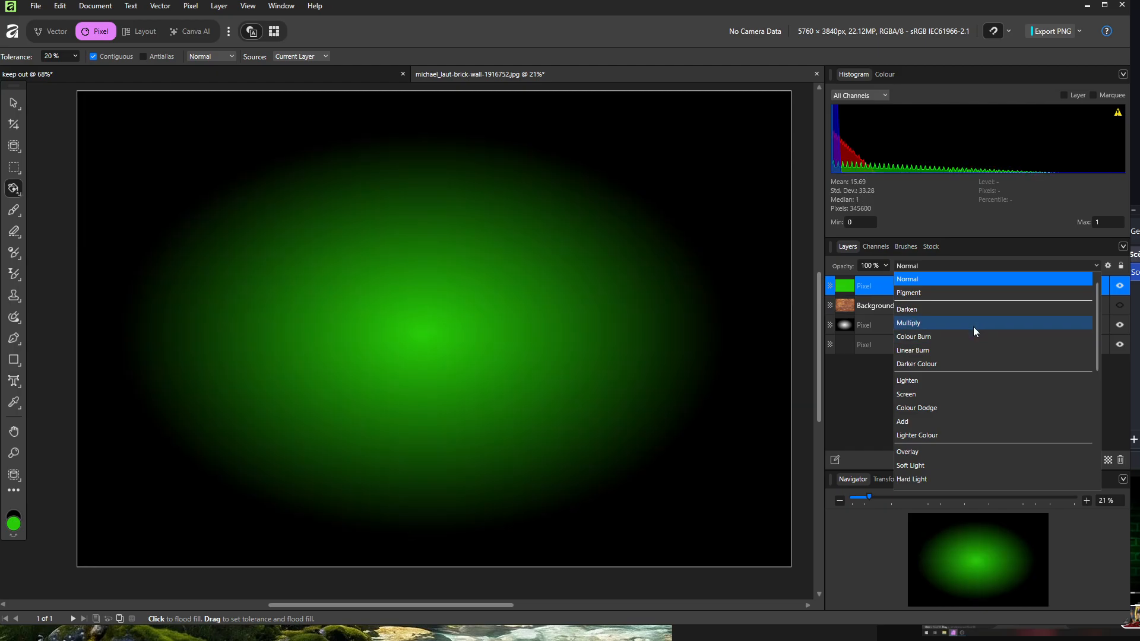
pyautogui.click(973, 327)
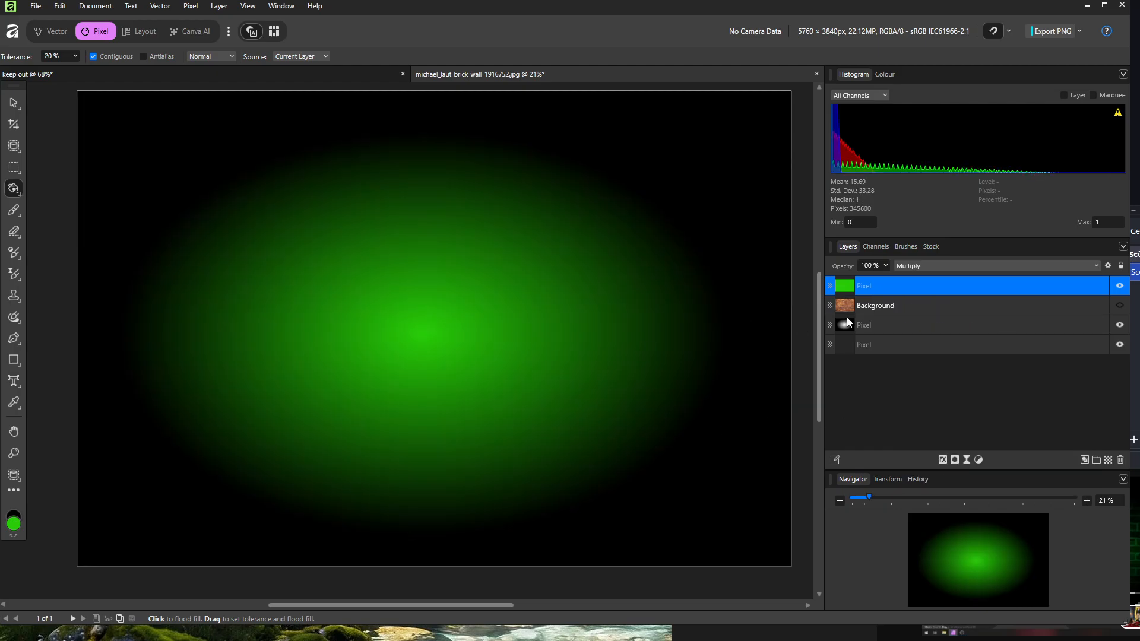
pyautogui.click(1118, 305)
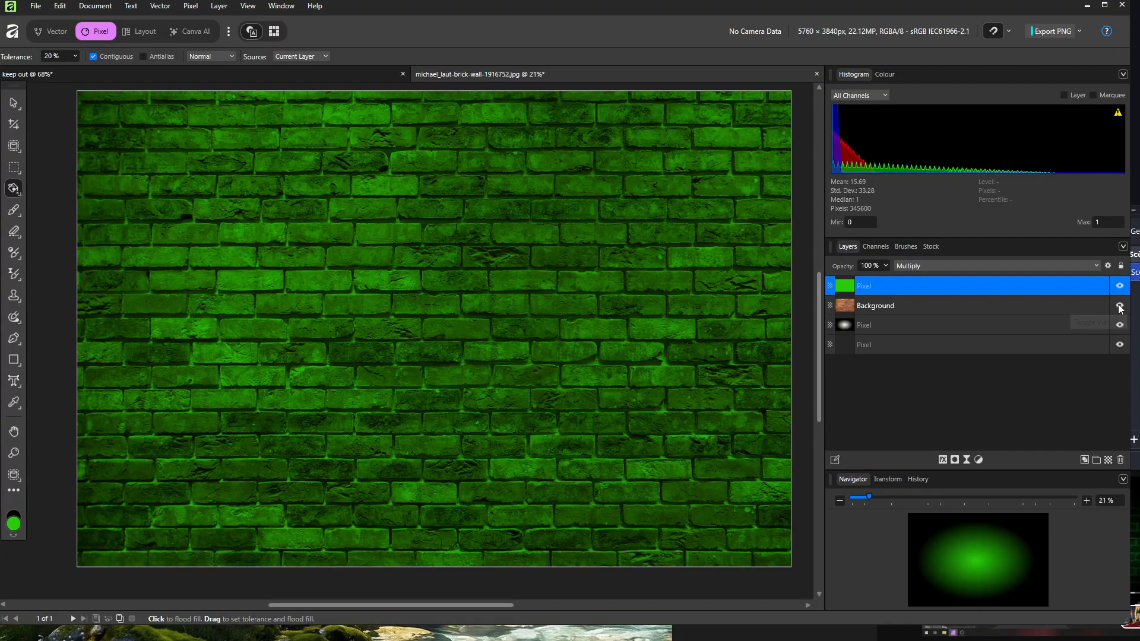
# - Move the elliptical gradient layer between the green layer and the Background brick layer
pyautogui.click(849, 309)
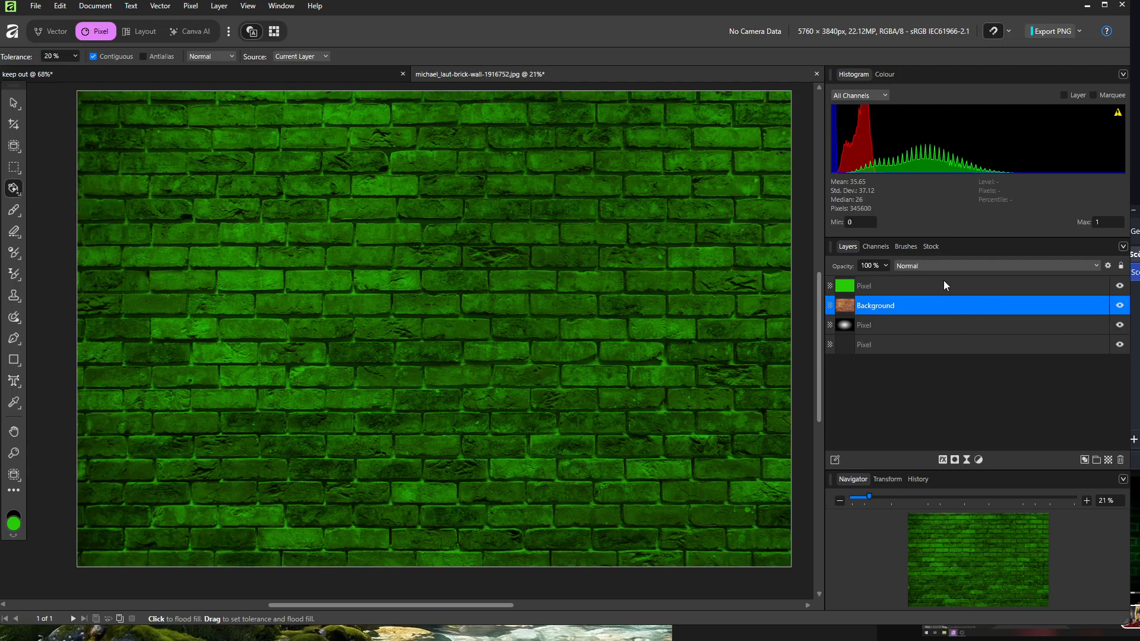
pyautogui.click(910, 287)
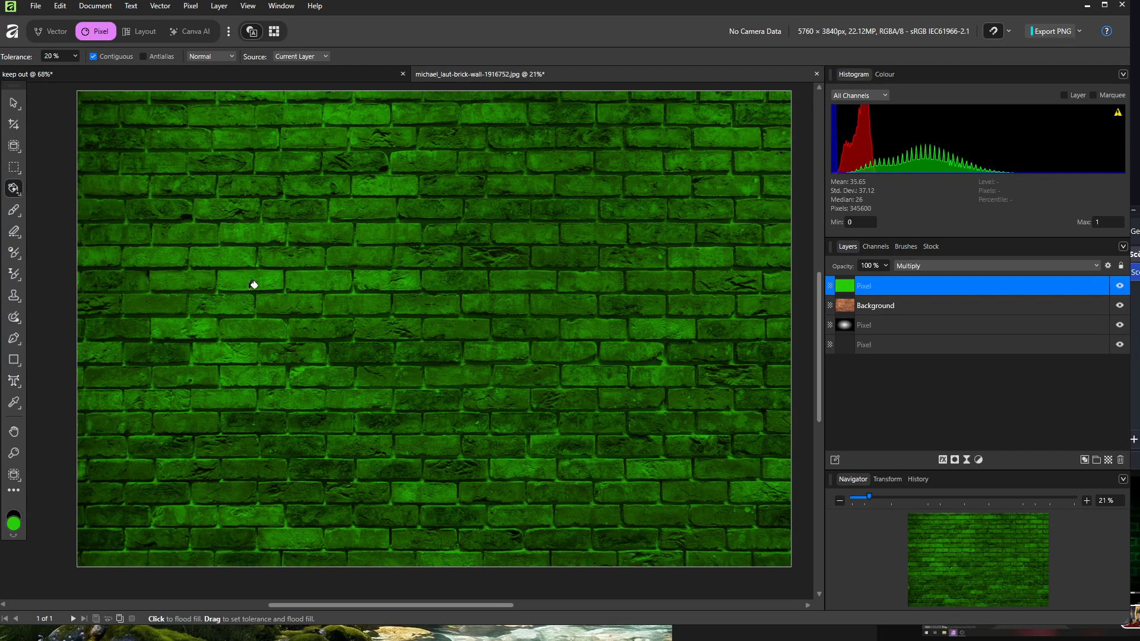
pyautogui.click(17, 105)
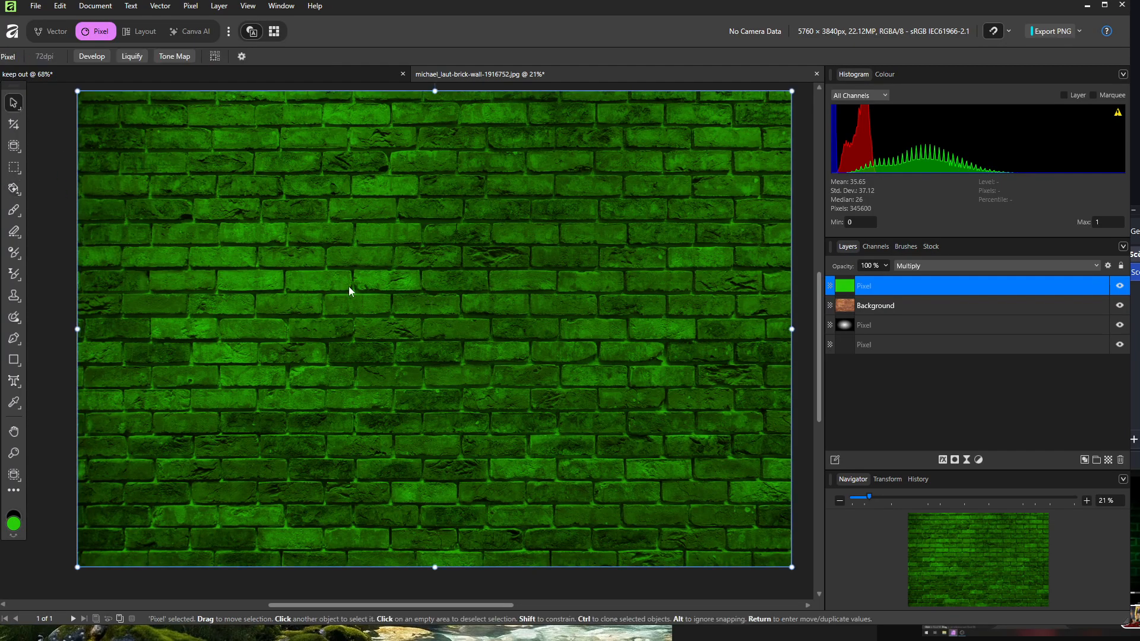
pyautogui.moveTo(348, 286)
pyautogui.mouseDown()
pyautogui.moveTo(347, 462)
pyautogui.moveTo(365, 307)
pyautogui.moveTo(347, 286)
pyautogui.mouseUp()
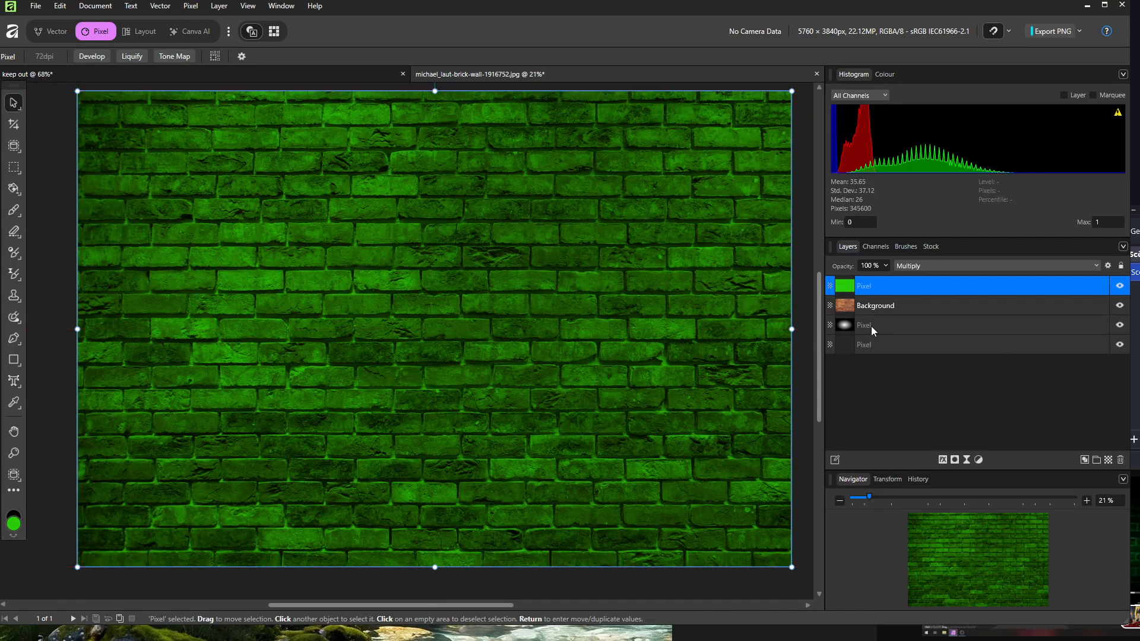
pyautogui.moveTo(871, 326); pyautogui.dragTo(874, 299)
pyautogui.doubleClick(882, 288)
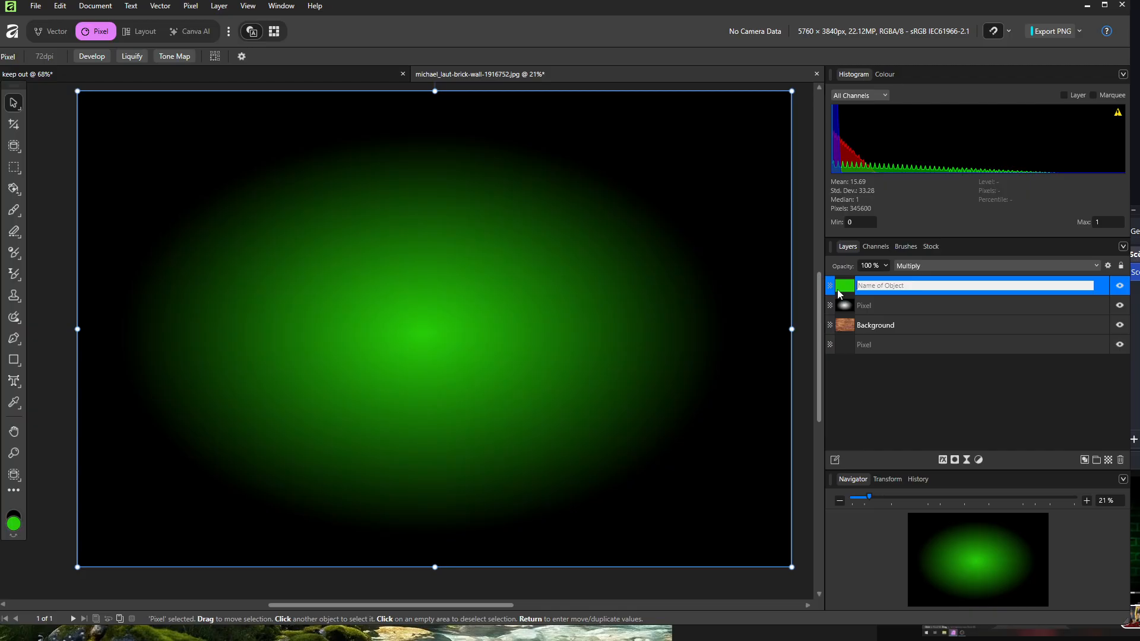
pyautogui.click(846, 313)
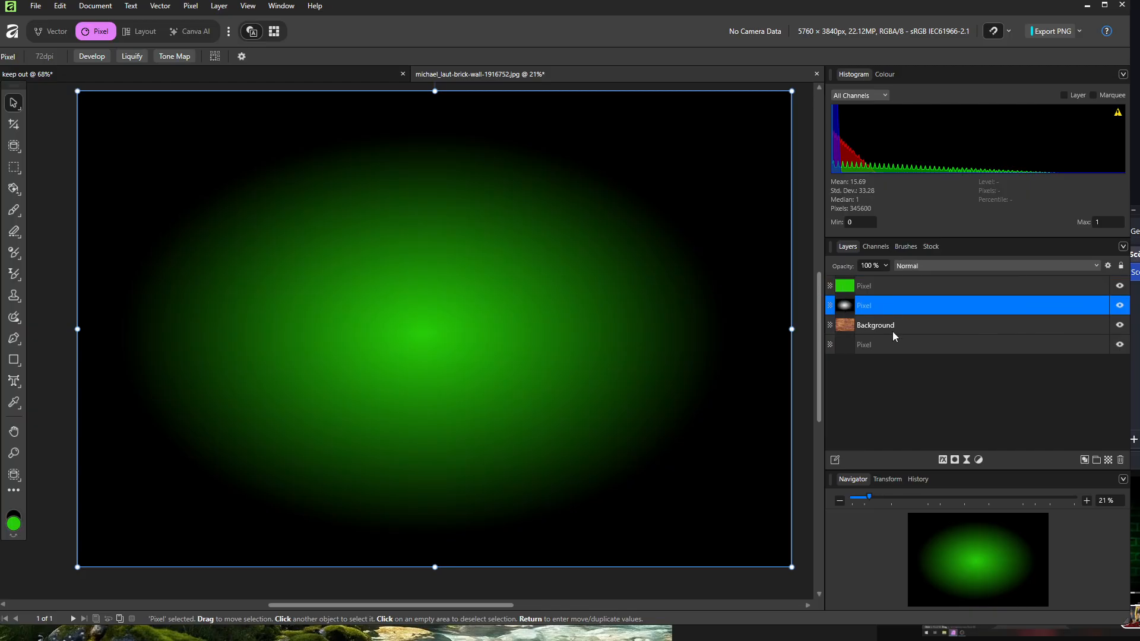
pyautogui.click(928, 284)
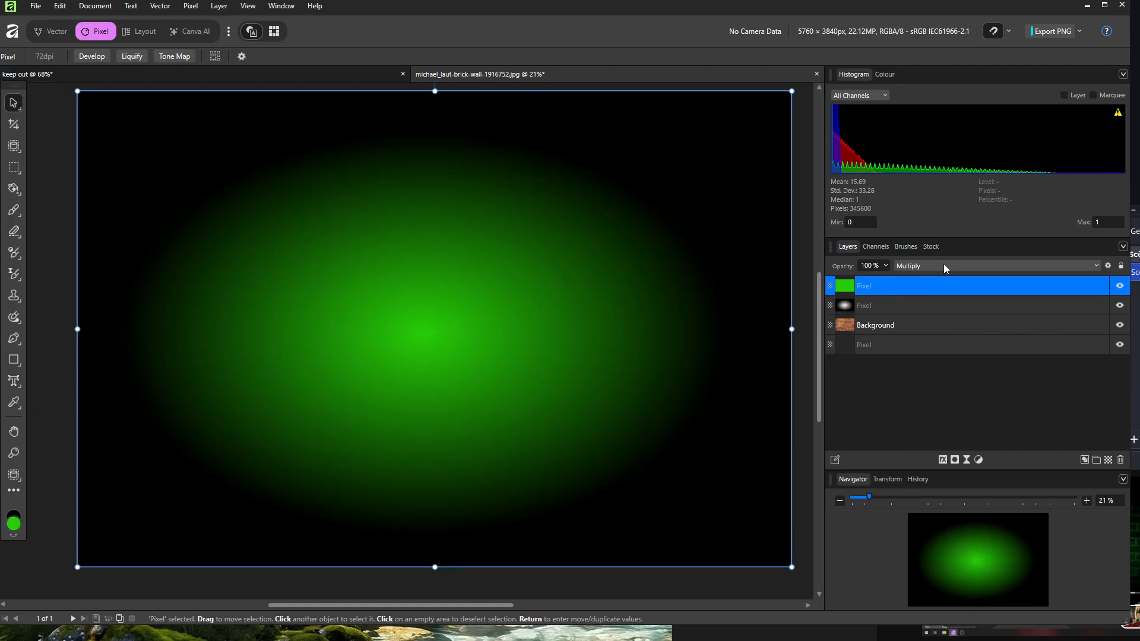
# - Set the elliptical gradient layer's blend mode to Hard Light
pyautogui.click(917, 305)
pyautogui.click(950, 266)
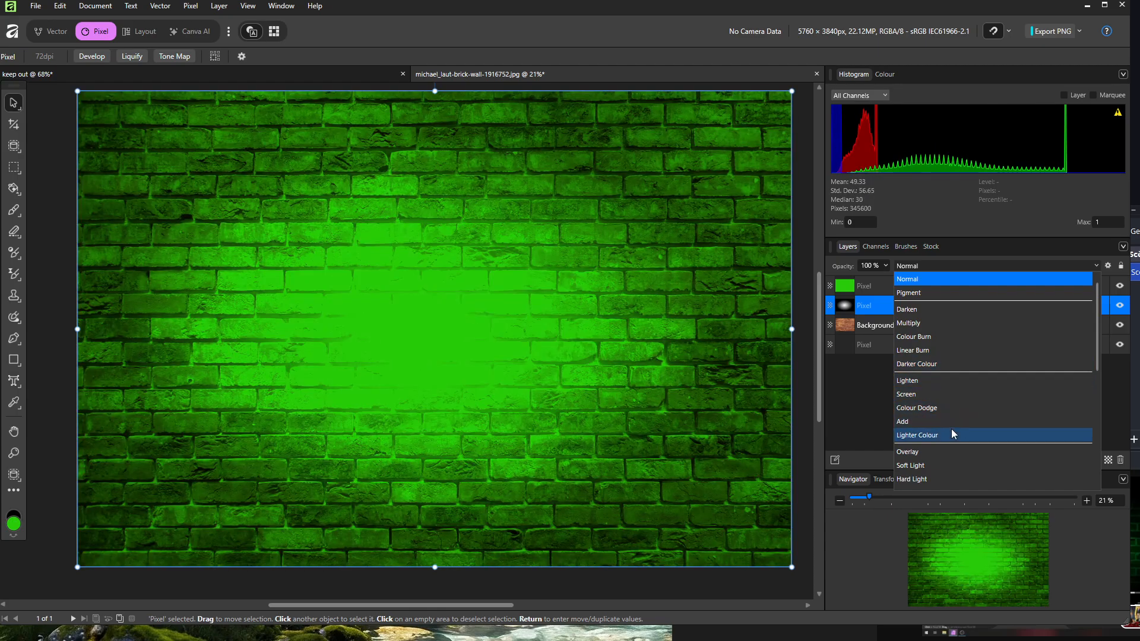
pyautogui.scroll(-1, 951, 430)
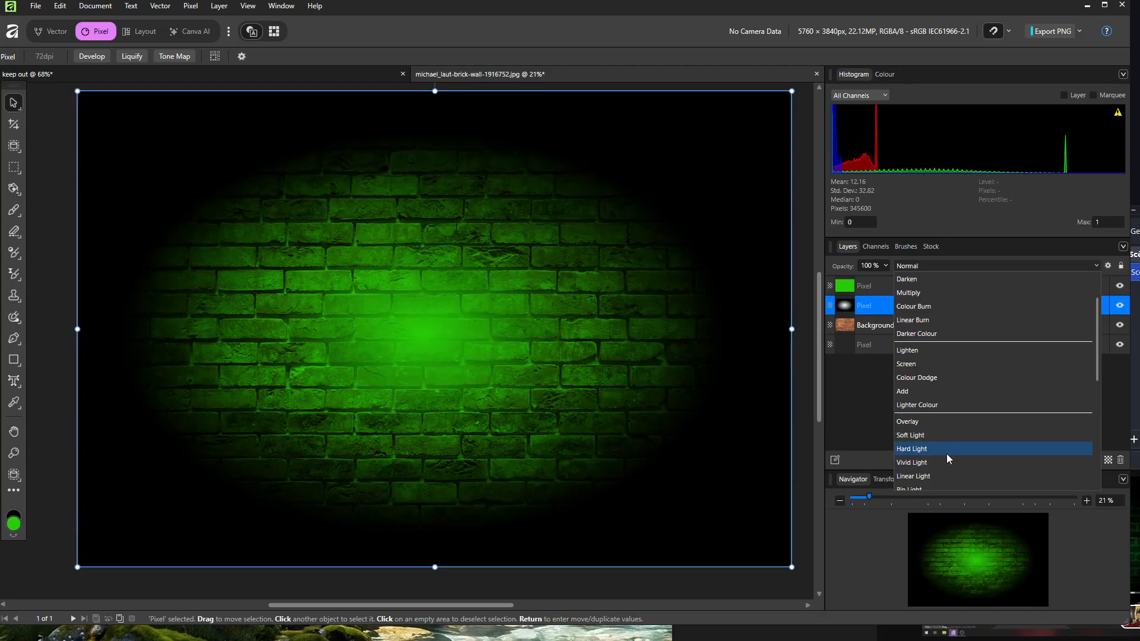
pyautogui.click(946, 453)
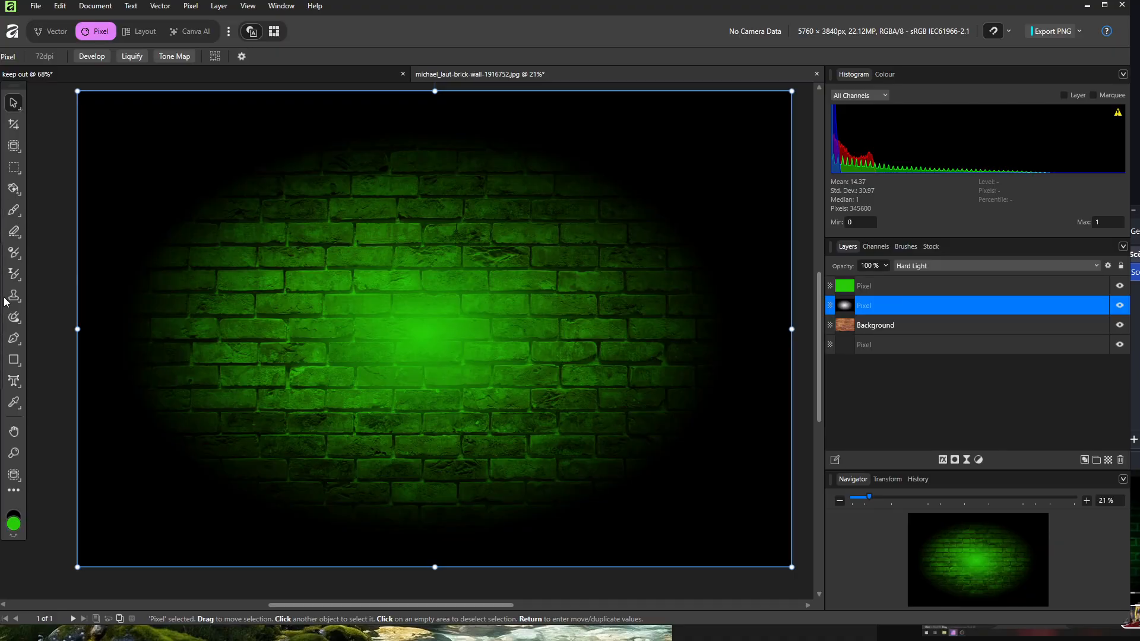
# - Add the artistic text "Neon Text" near the middle of the canvas, above the gradient layer
pyautogui.click(14, 380)
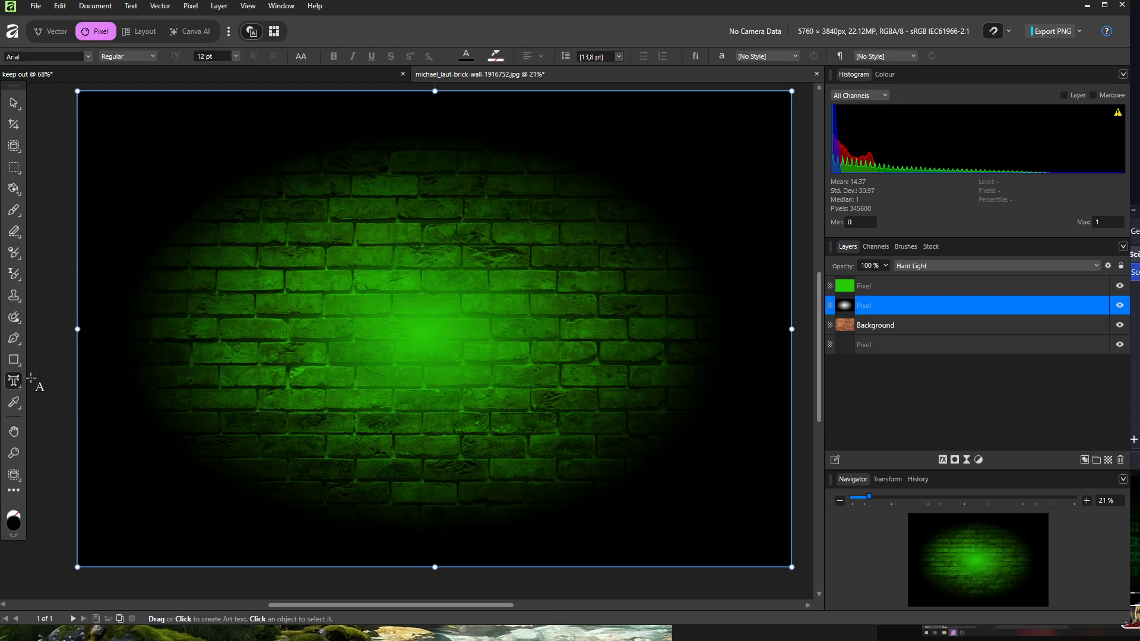
pyautogui.click(420, 338)
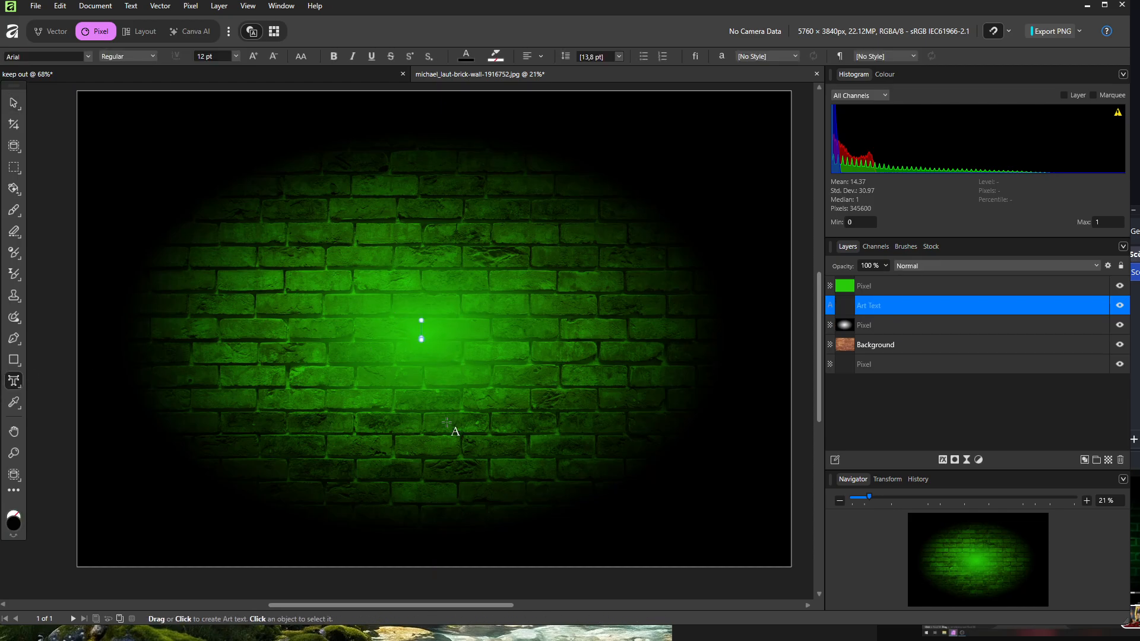
pyautogui.write('Neon Text')
pyautogui.press('Escape')
# - Set the font size of the Neon Text object to 900 pt
pyautogui.click(235, 55)
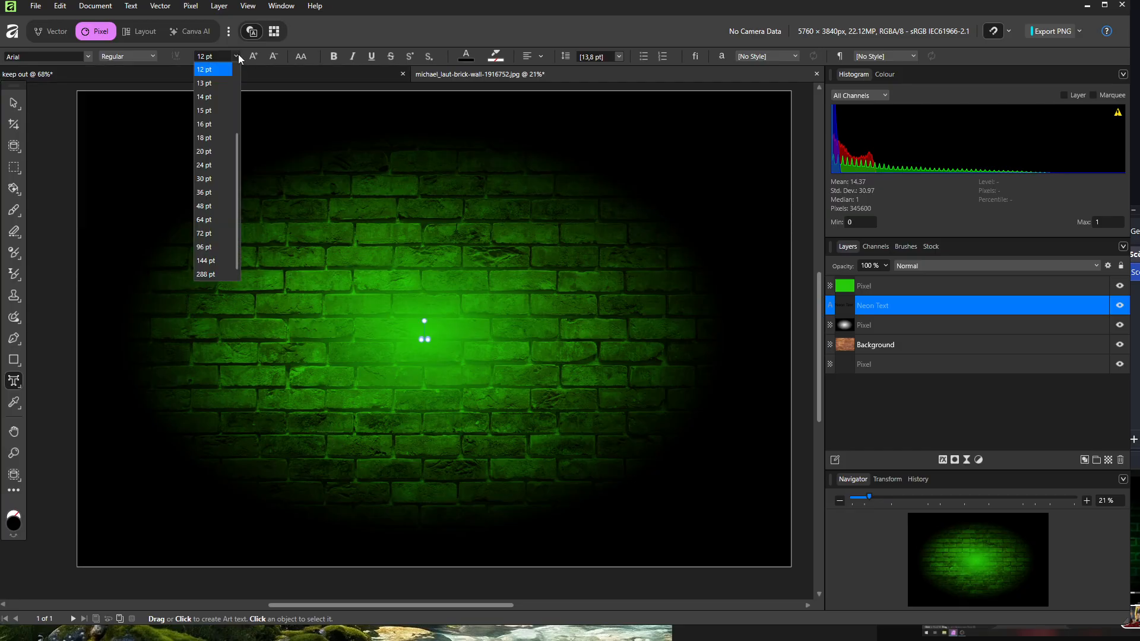
pyautogui.click(209, 274)
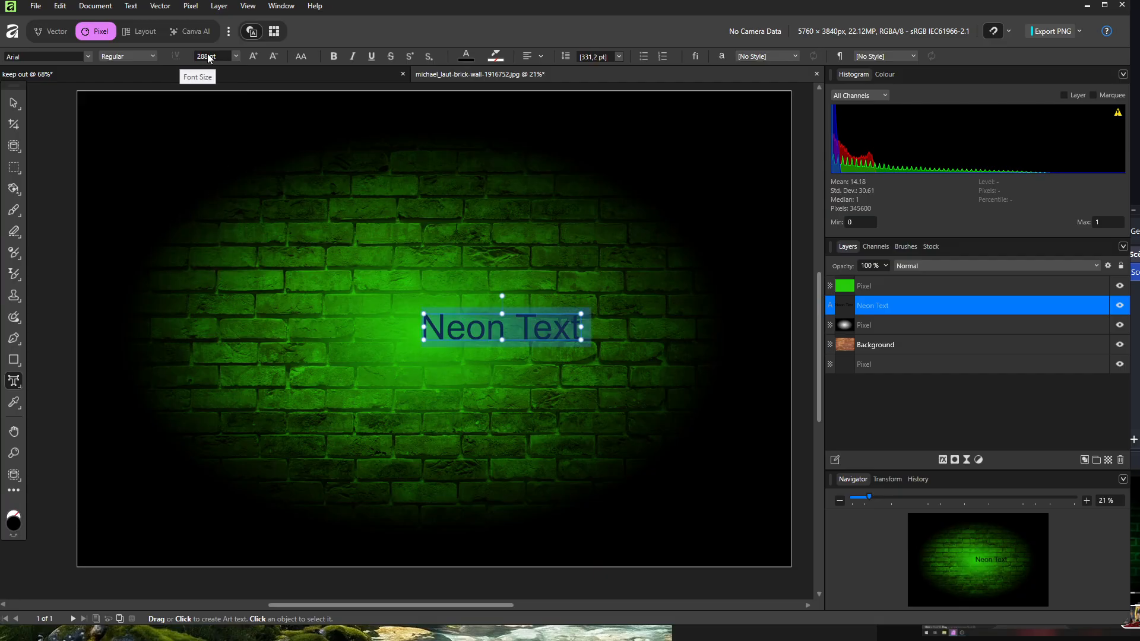
pyautogui.click(209, 56)
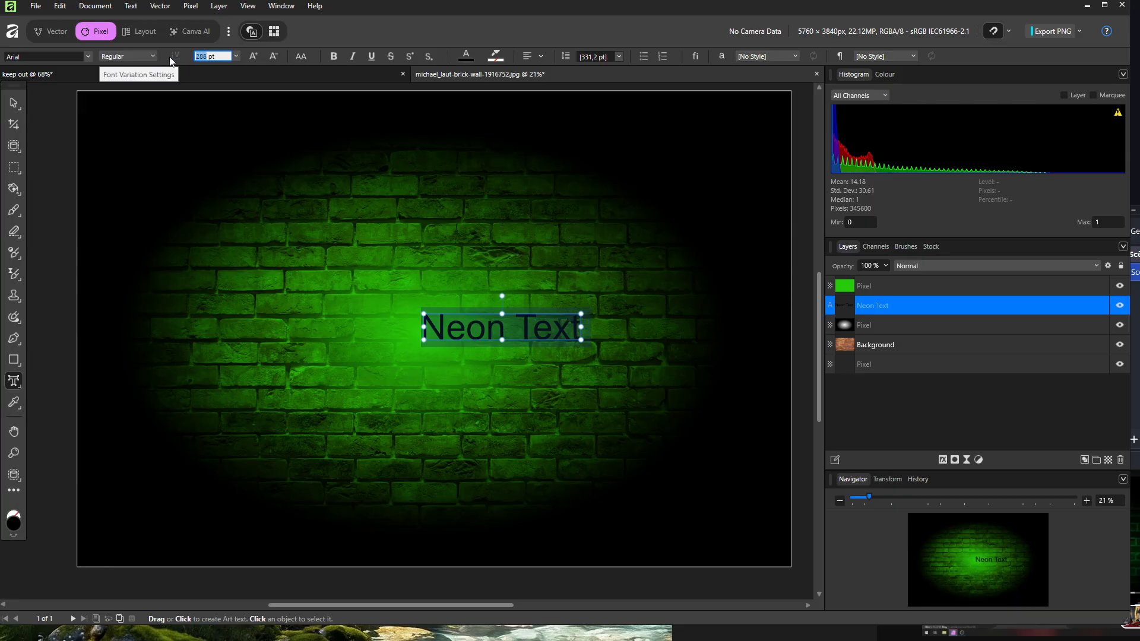
pyautogui.write('900')
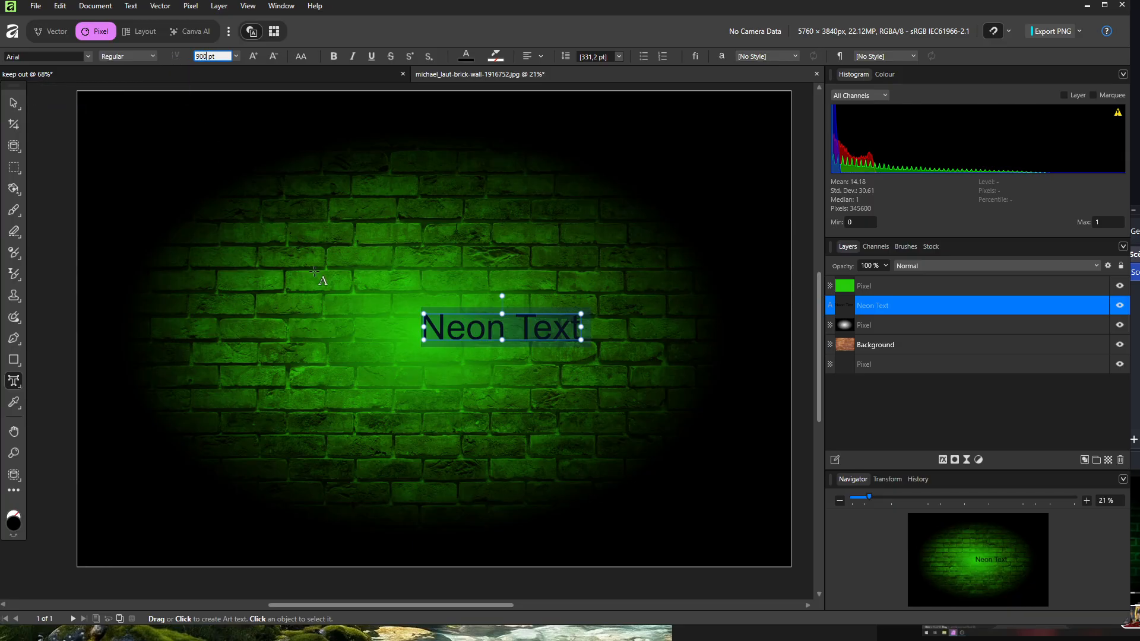
pyautogui.press('Return')
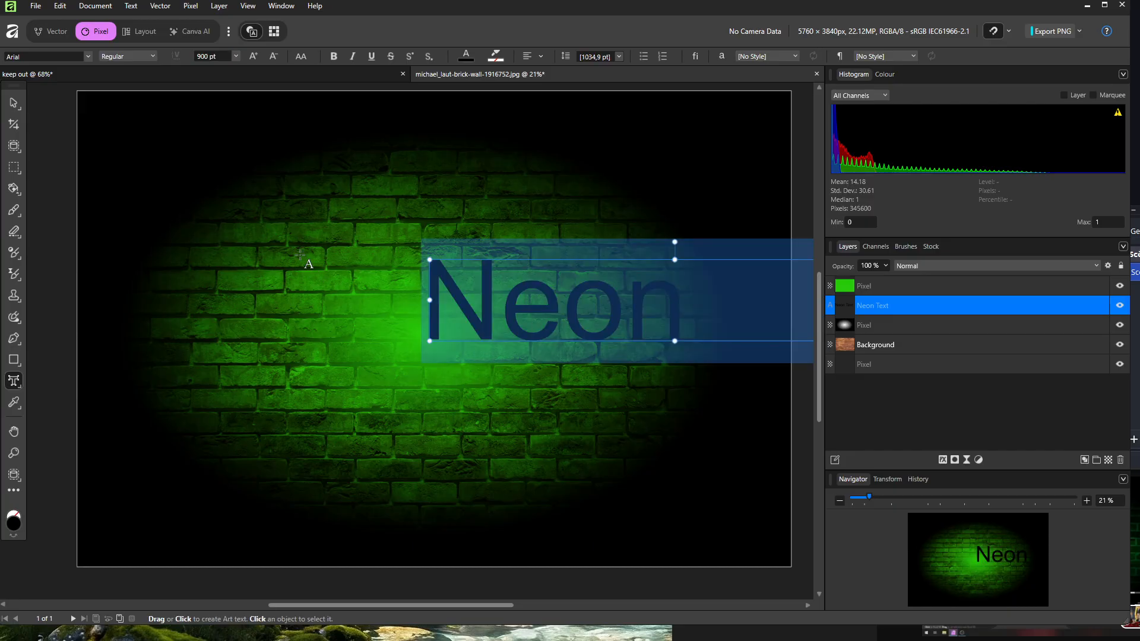
# - Move the Neon Text object so it is centred over the lit part of the brick wall
pyautogui.click(15, 104)
pyautogui.moveTo(571, 295); pyautogui.dragTo(331, 310)
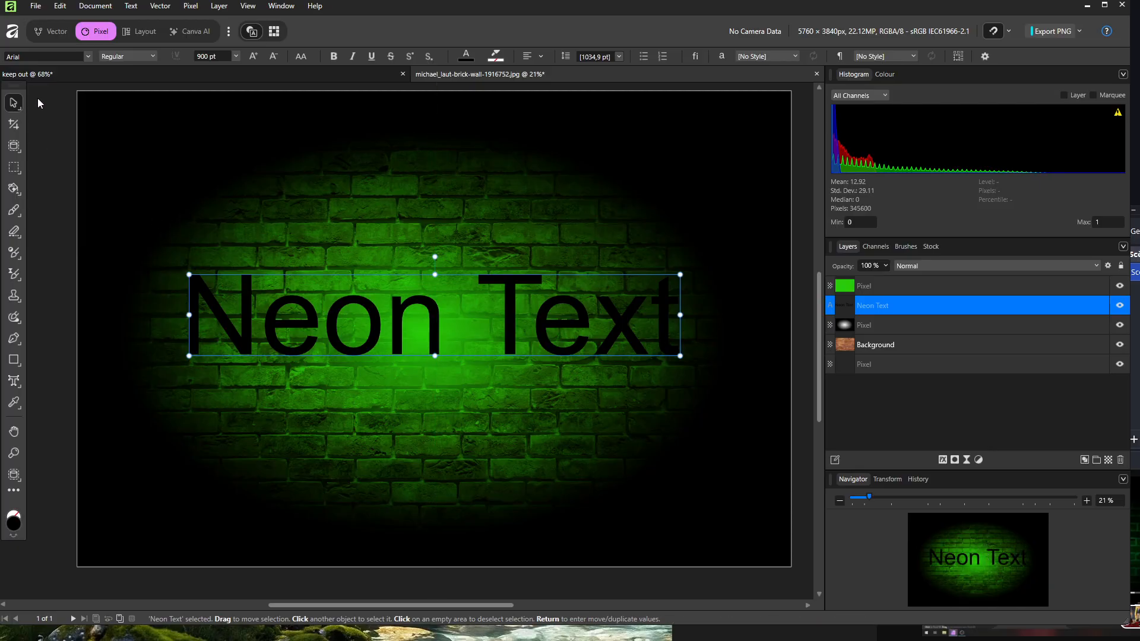
pyautogui.click(260, 321)
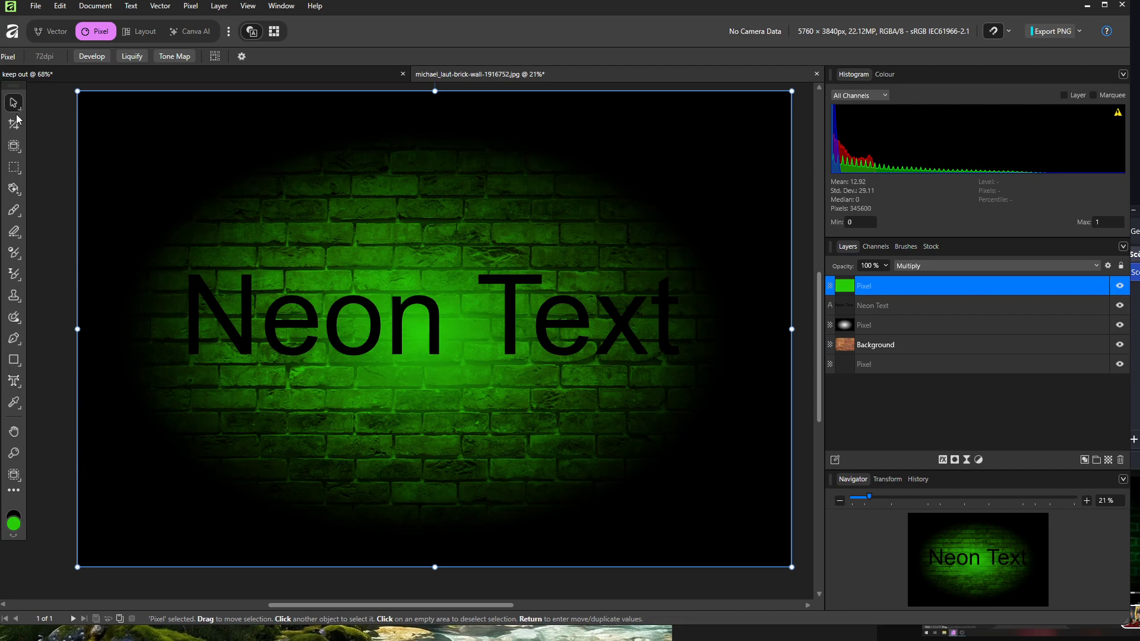
# - Open the Neon Text object for text editing and select all of its characters
pyautogui.click(14, 381)
pyautogui.click(409, 327)
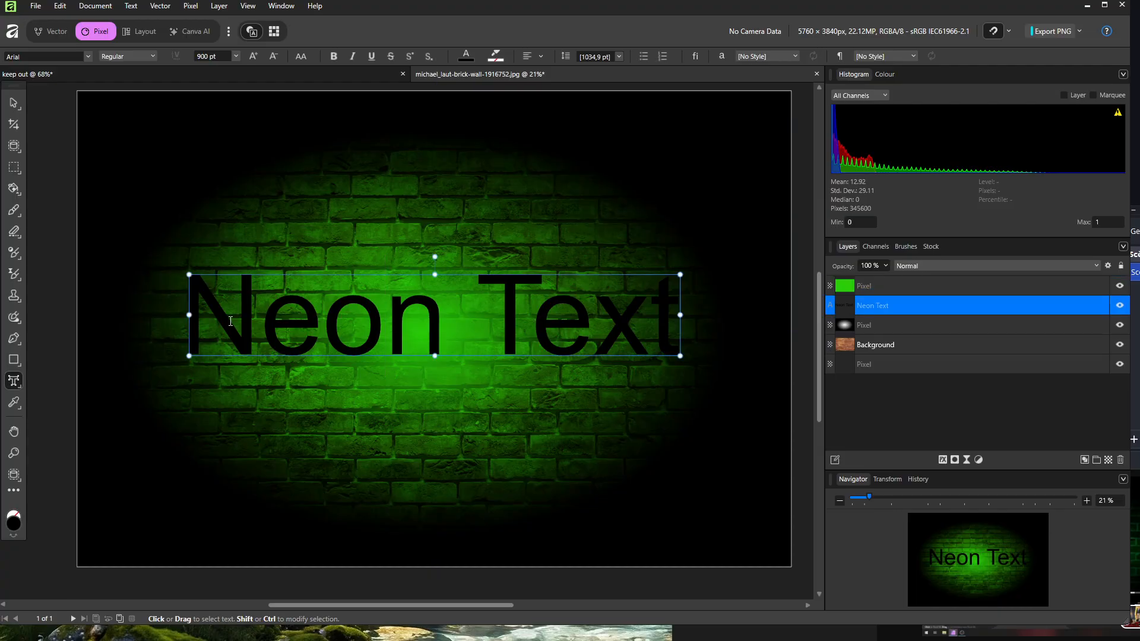
pyautogui.doubleClick(193, 322)
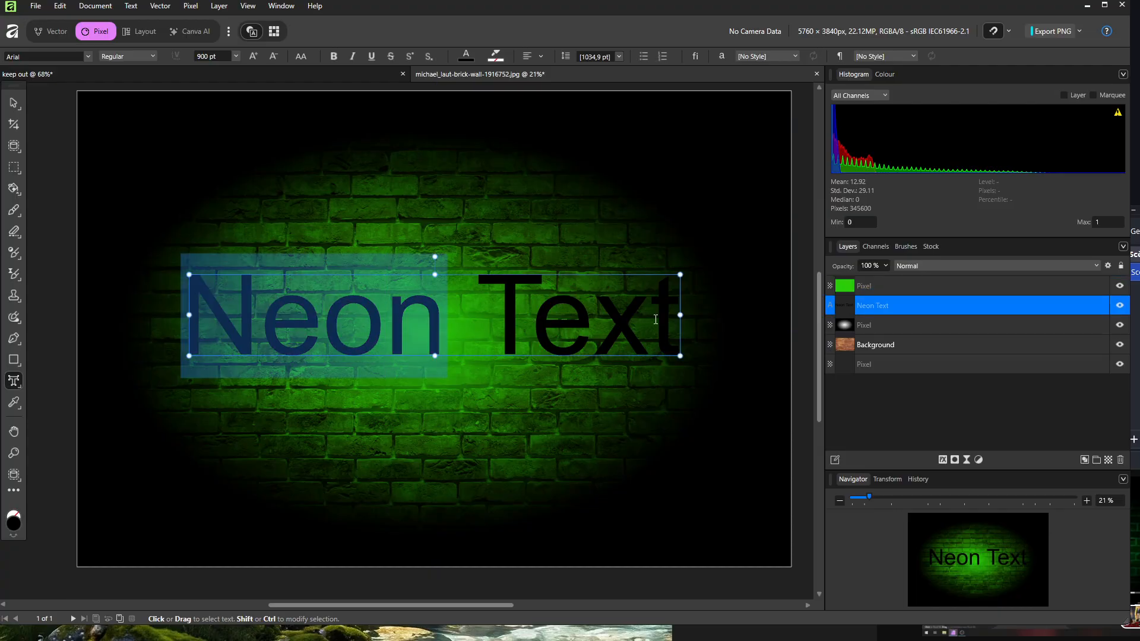
pyautogui.click(655, 319)
pyautogui.press('super')
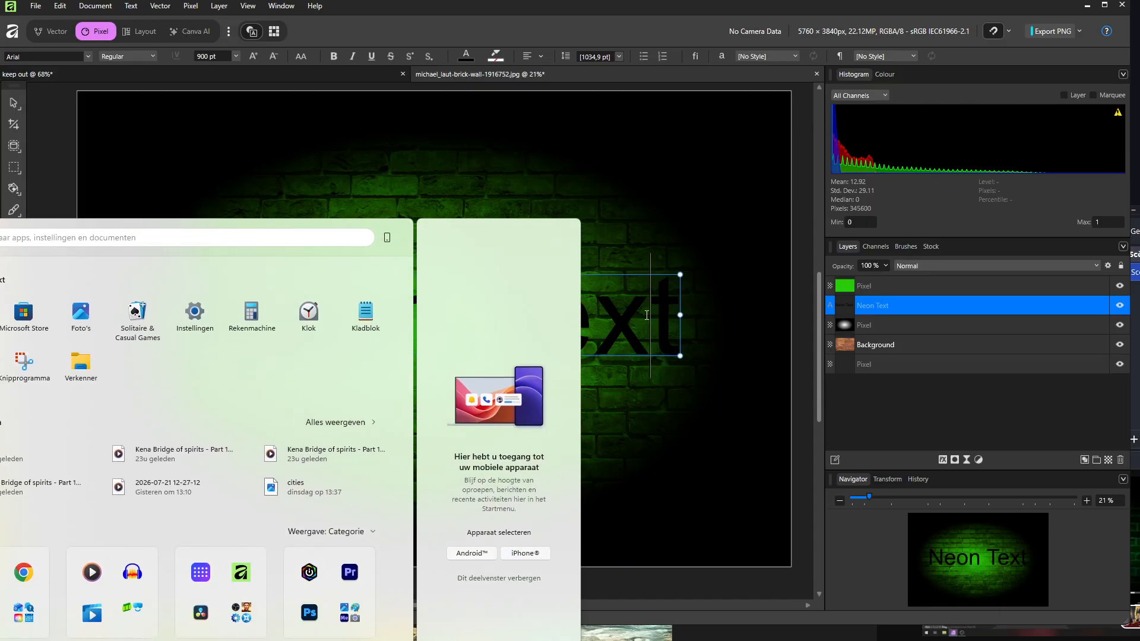
pyautogui.press('super')
pyautogui.hotkey('ctrl', 'a')
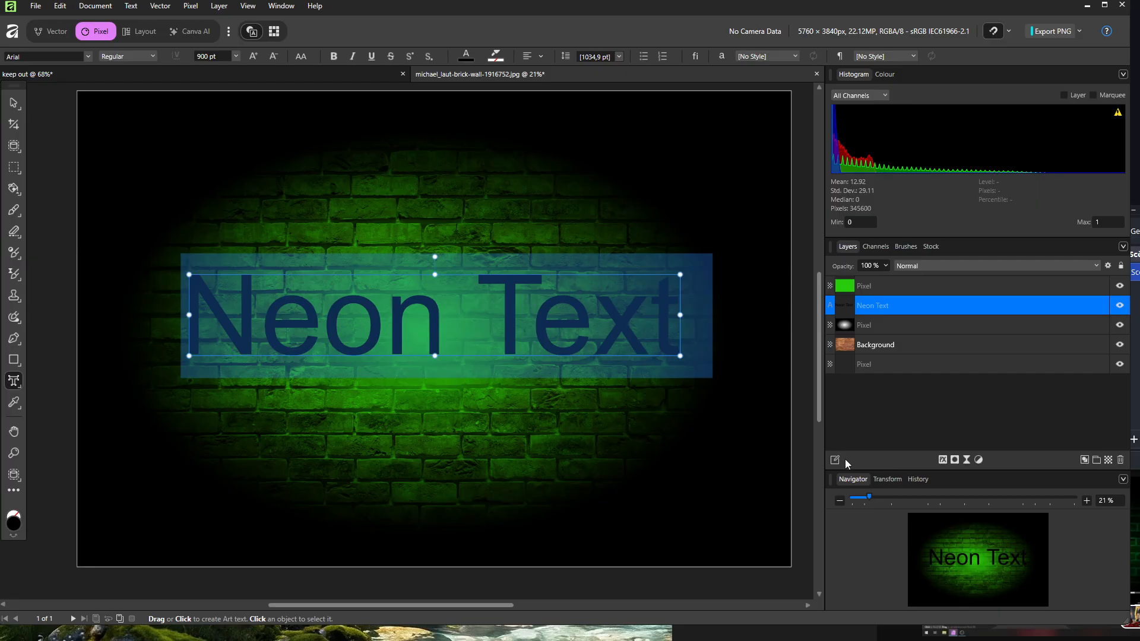
pyautogui.click(942, 461)
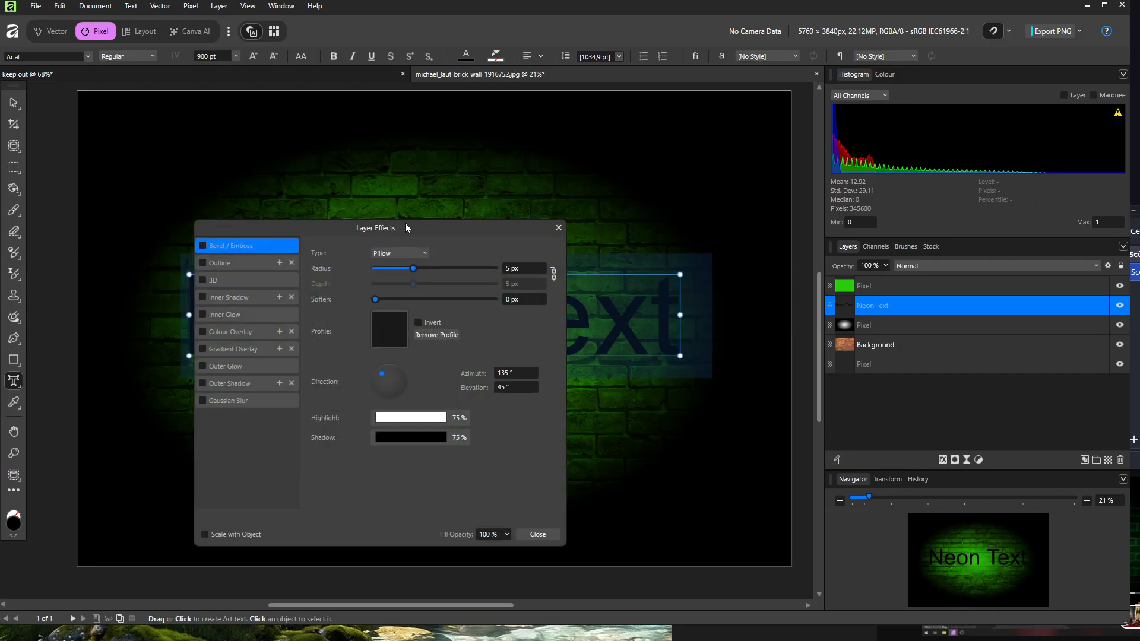
pyautogui.moveTo(398, 228); pyautogui.dragTo(1045, 183)
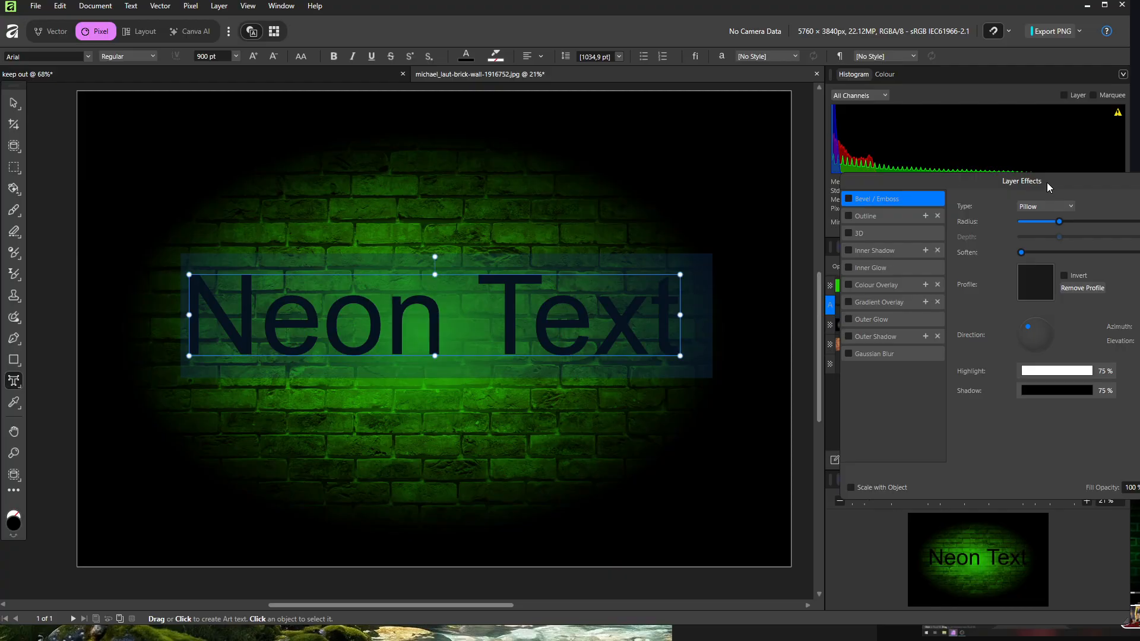
pyautogui.click(1139, 180)
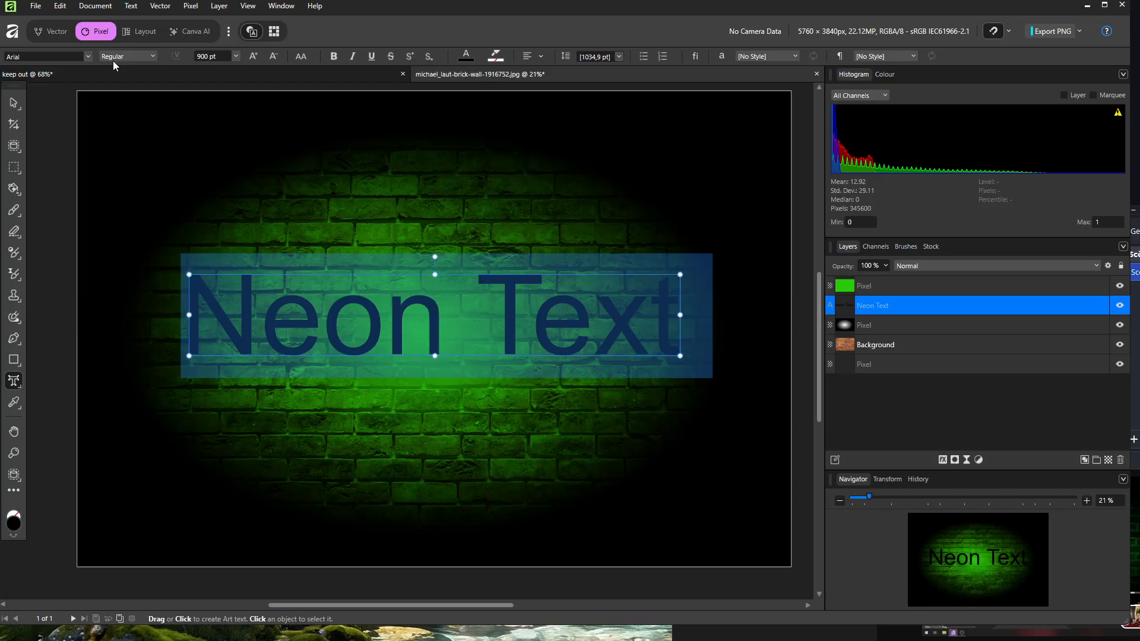
# - Set the font of the Neon Text object to Badon Mone and recentre the text over the lit part of the wall
pyautogui.click(86, 57)
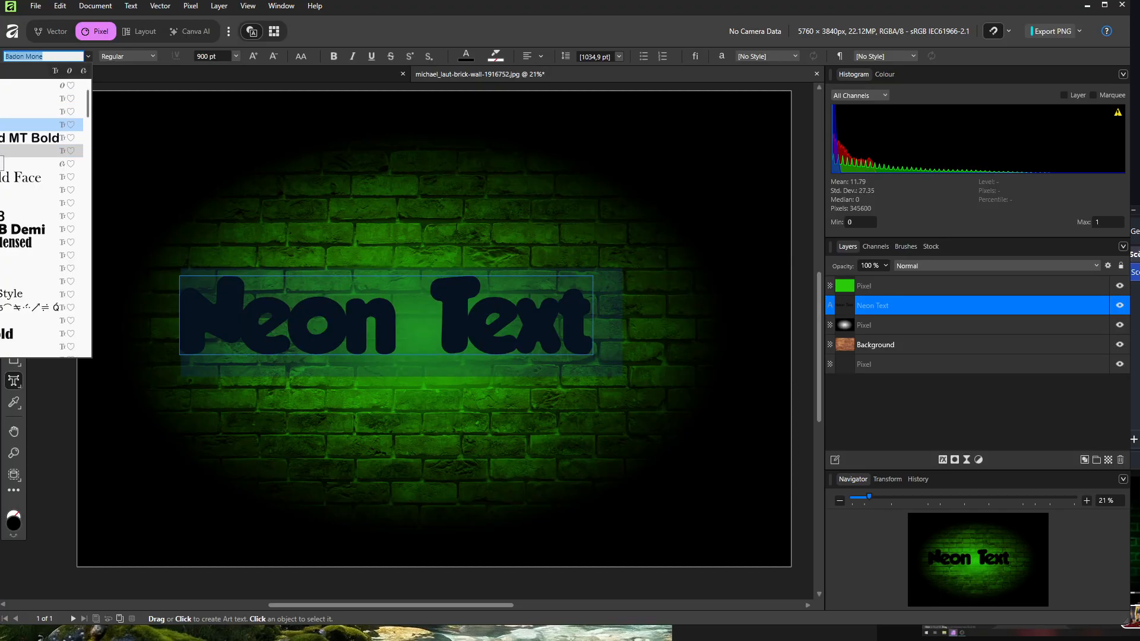
pyautogui.click(3, 158)
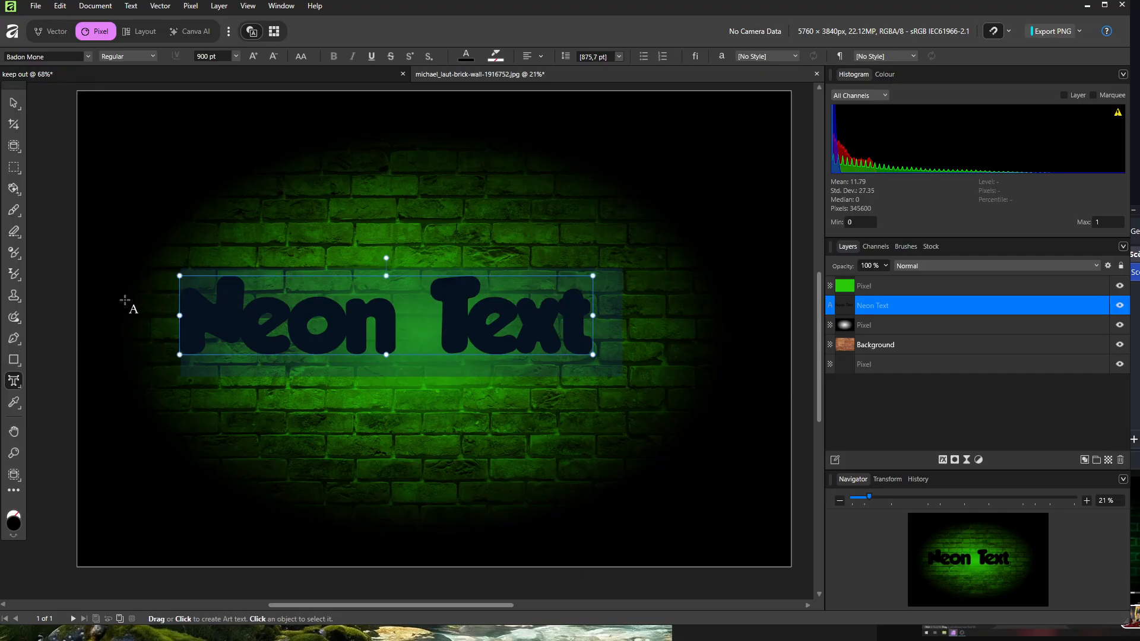
pyautogui.click(13, 100)
pyautogui.moveTo(315, 326); pyautogui.dragTo(348, 336)
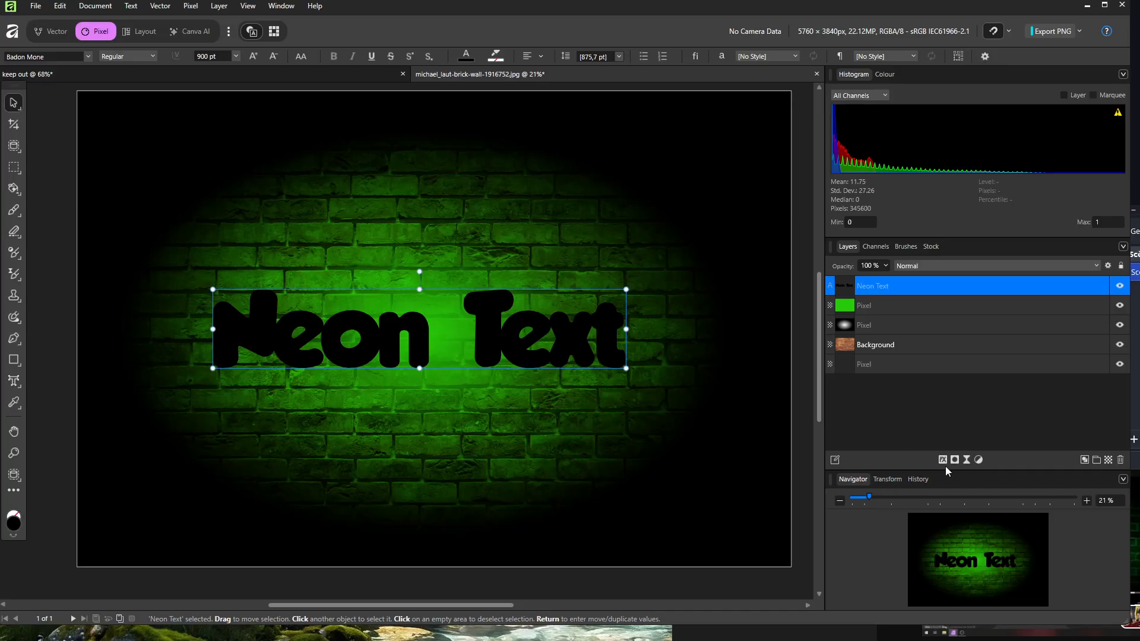
# - Add a Colour Overlay layer effect in light green to the Neon Text object
pyautogui.click(943, 460)
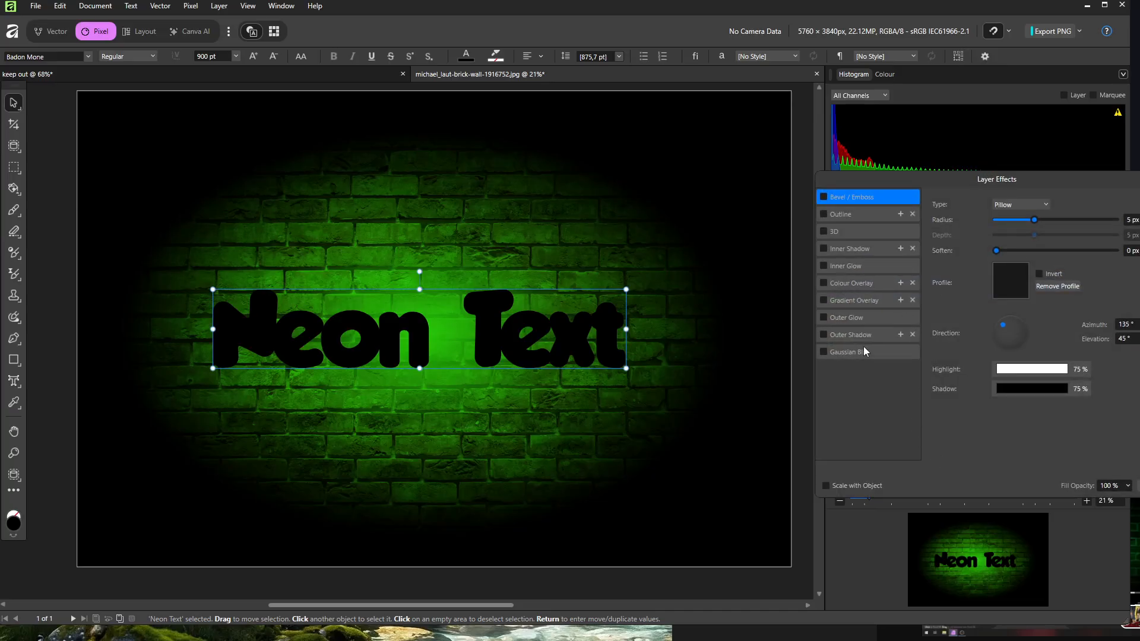
pyautogui.click(846, 289)
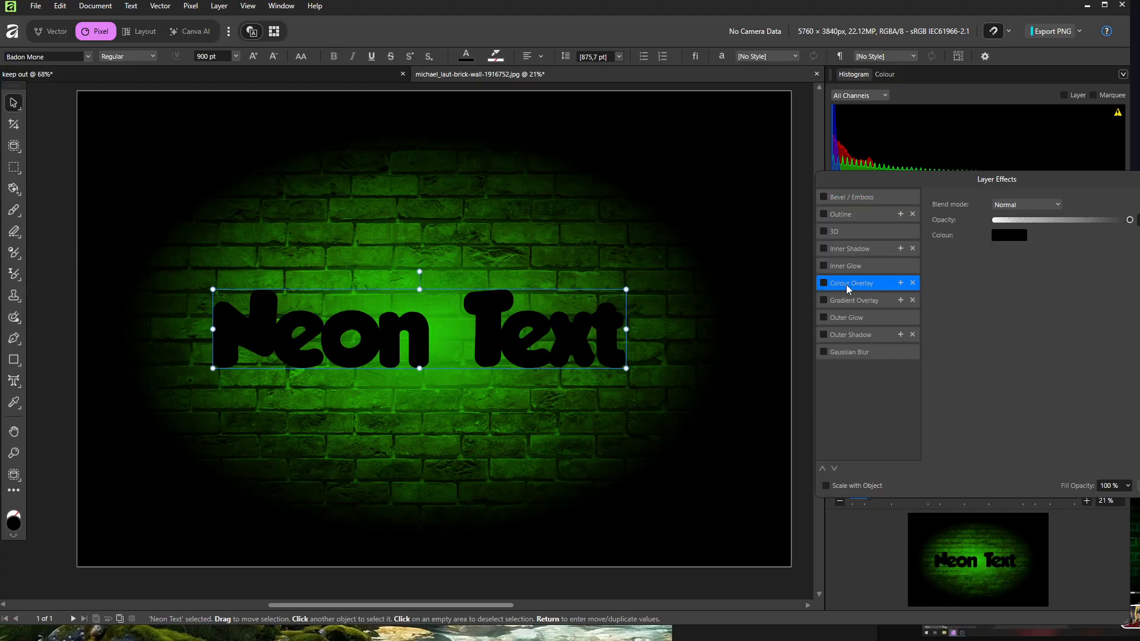
pyautogui.click(1012, 237)
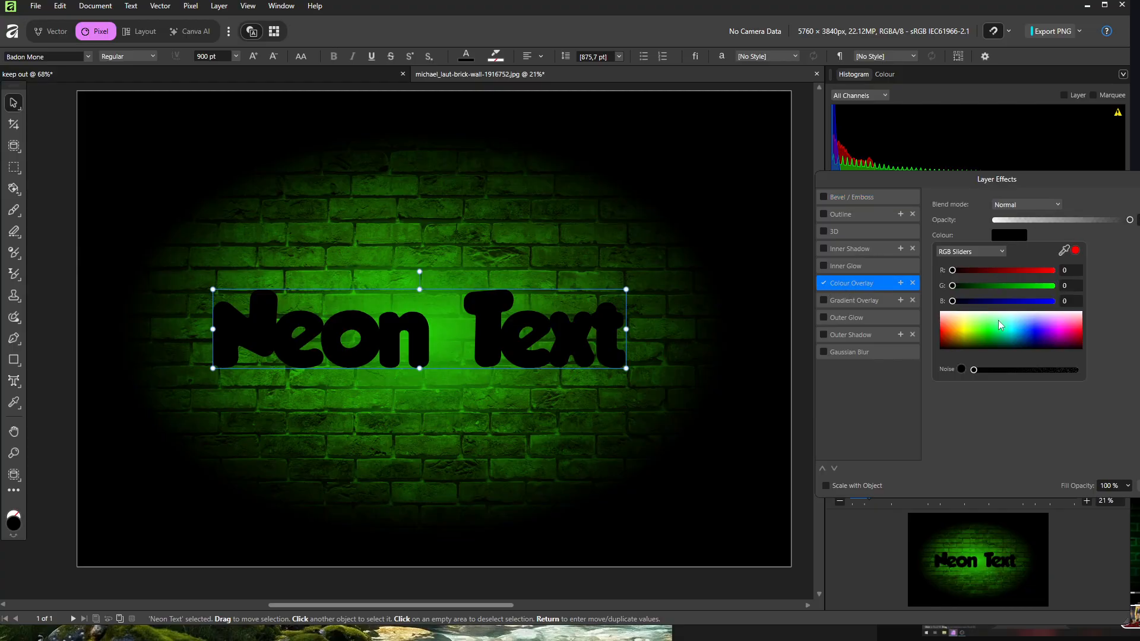
pyautogui.click(991, 337)
pyautogui.moveTo(989, 325)
pyautogui.mouseDown()
pyautogui.moveTo(988, 310)
pyautogui.moveTo(988, 335)
pyautogui.moveTo(986, 321)
pyautogui.mouseUp()
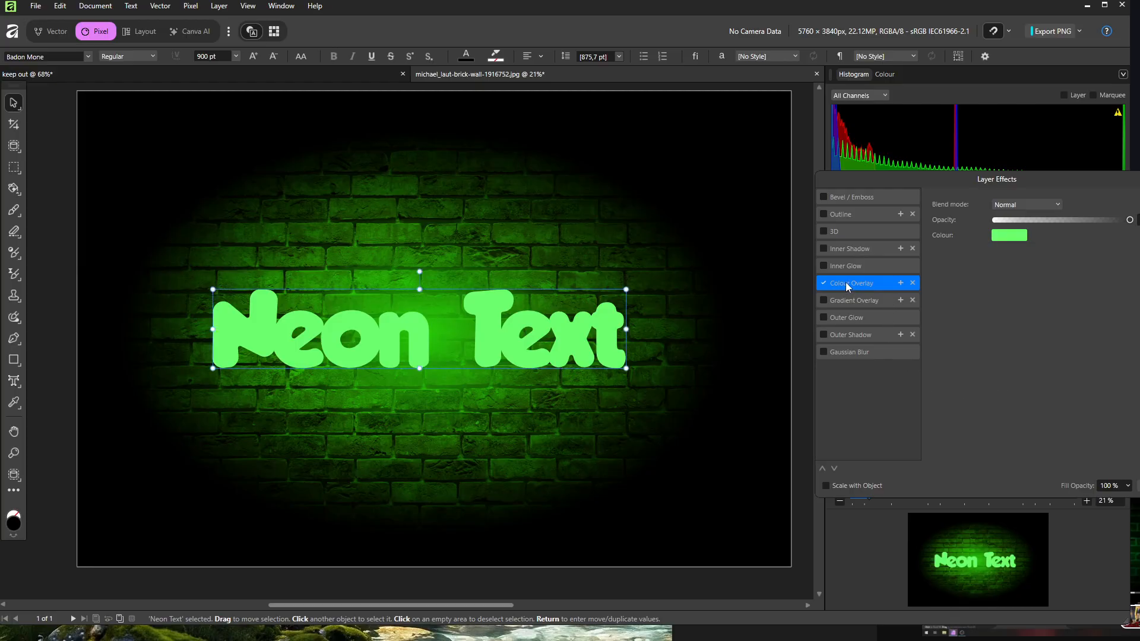
# - Add a solid black Outline effect aligned outside the letters, with its radius raised to about two thirds of the slider range
pyautogui.click(835, 214)
pyautogui.click(824, 214)
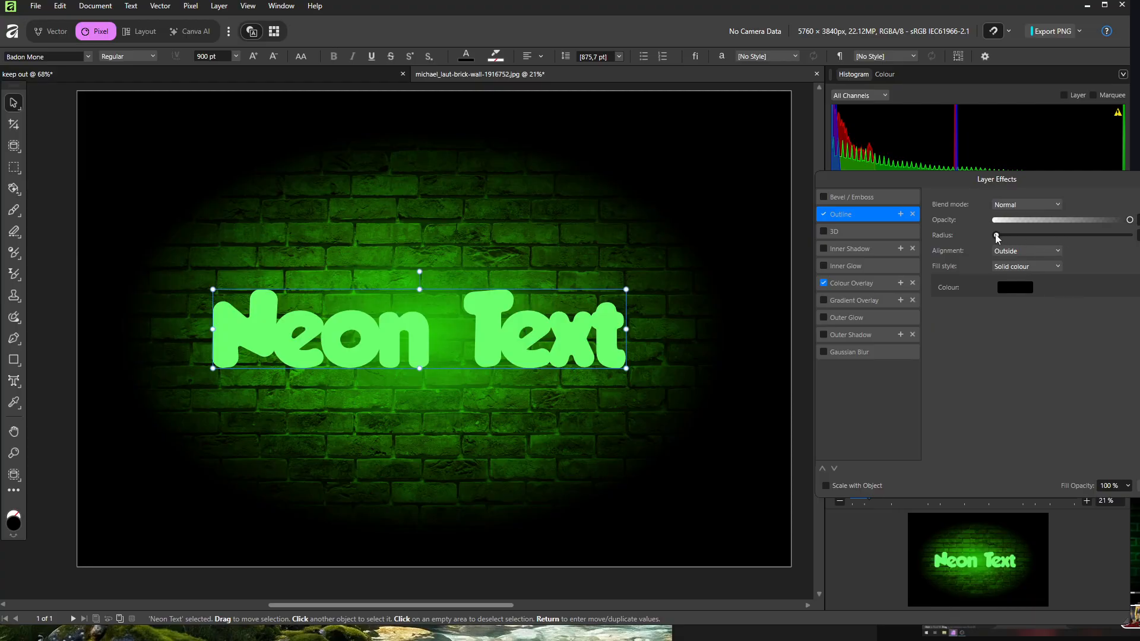
pyautogui.moveTo(996, 235); pyautogui.dragTo(1083, 244)
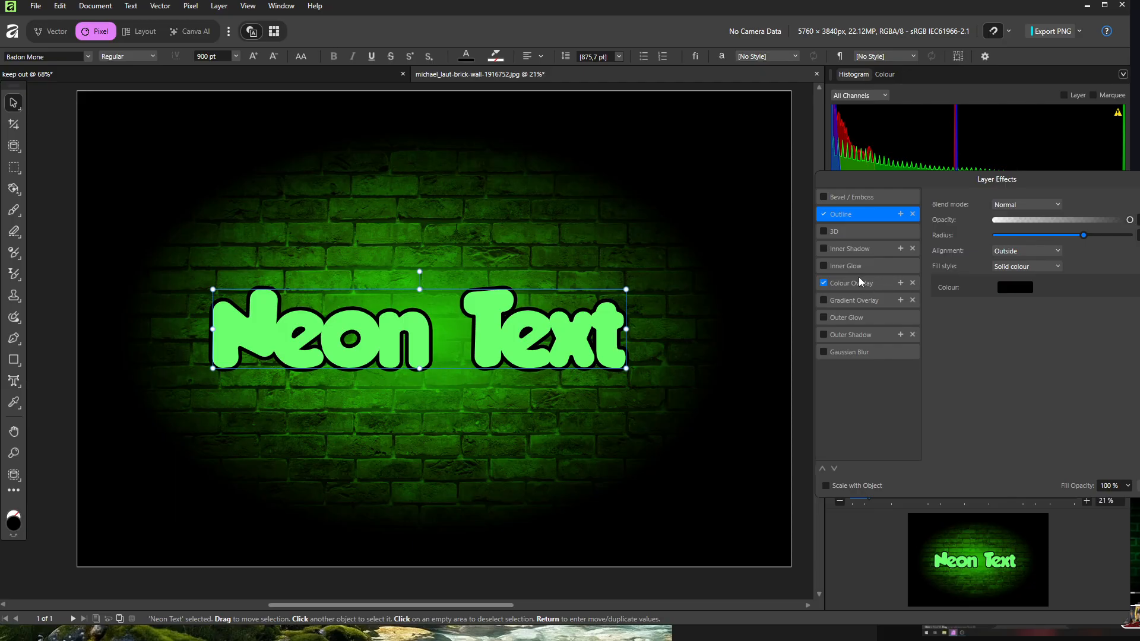
# - Add a bright green Outer Glow with maximum radius and intensity, lower its opacity to about a quarter of the range, and close the layer effects
pyautogui.click(845, 319)
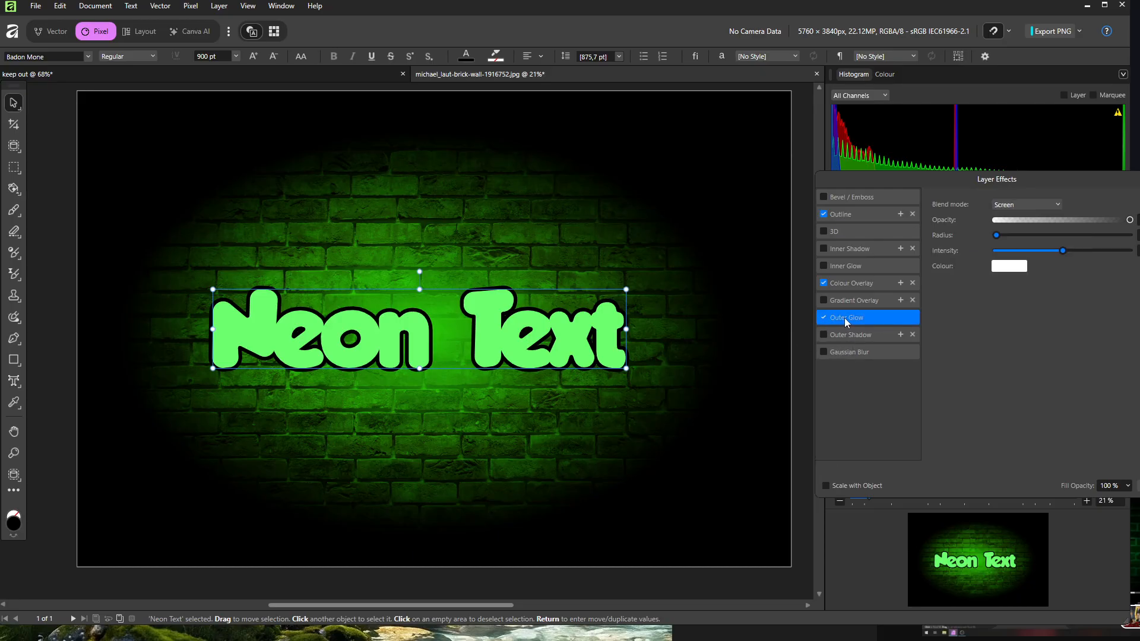
pyautogui.click(1003, 266)
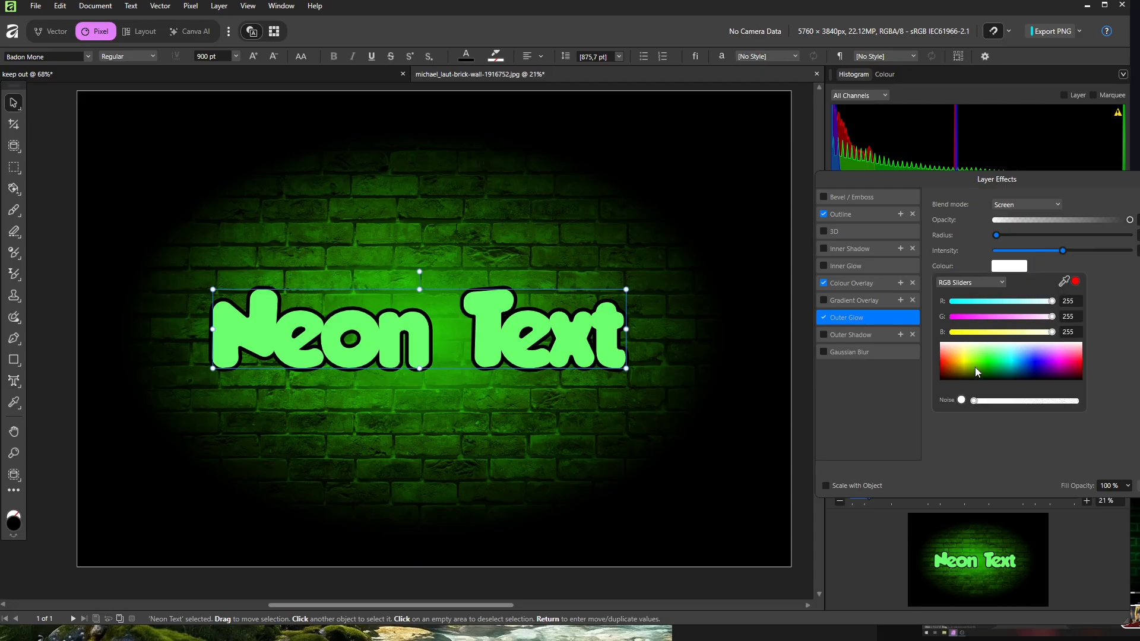
pyautogui.moveTo(977, 368); pyautogui.dragTo(984, 357)
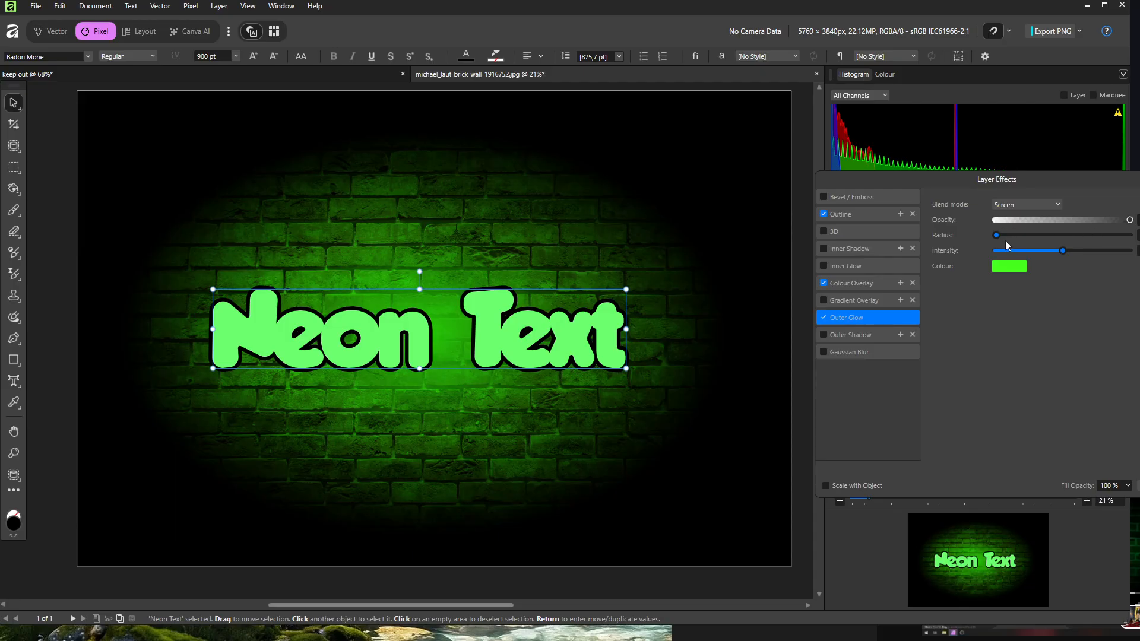
pyautogui.moveTo(995, 236); pyautogui.dragTo(1112, 236)
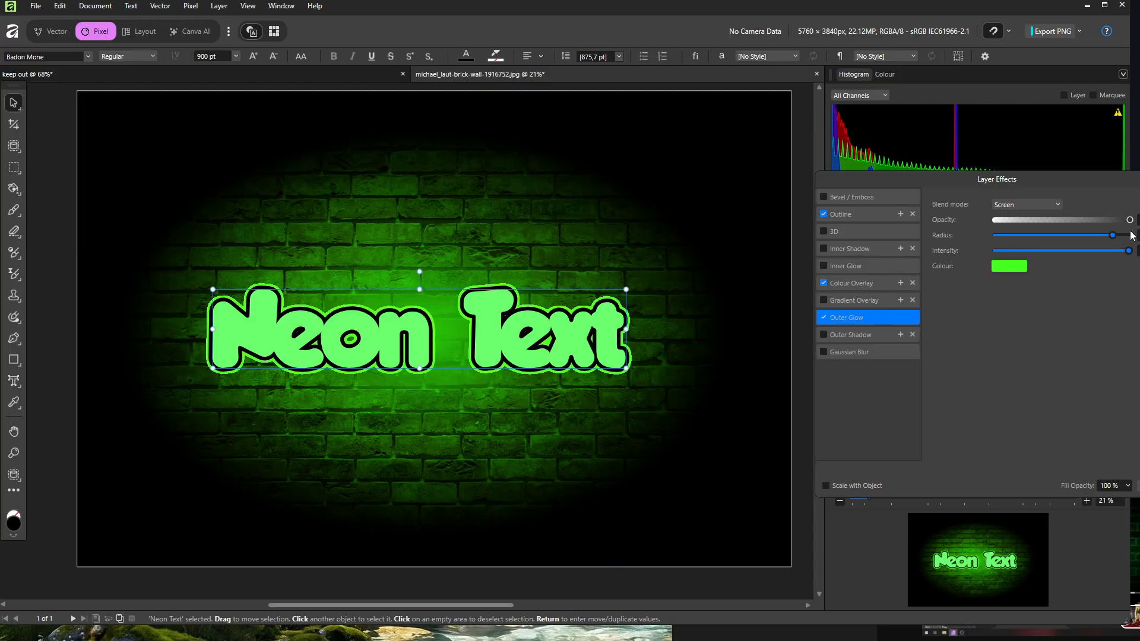
pyautogui.moveTo(1128, 221)
pyautogui.mouseDown()
pyautogui.moveTo(1033, 219)
pyautogui.moveTo(1128, 235)
pyautogui.mouseUp()
pyautogui.moveTo(1085, 221); pyautogui.dragTo(1027, 222)
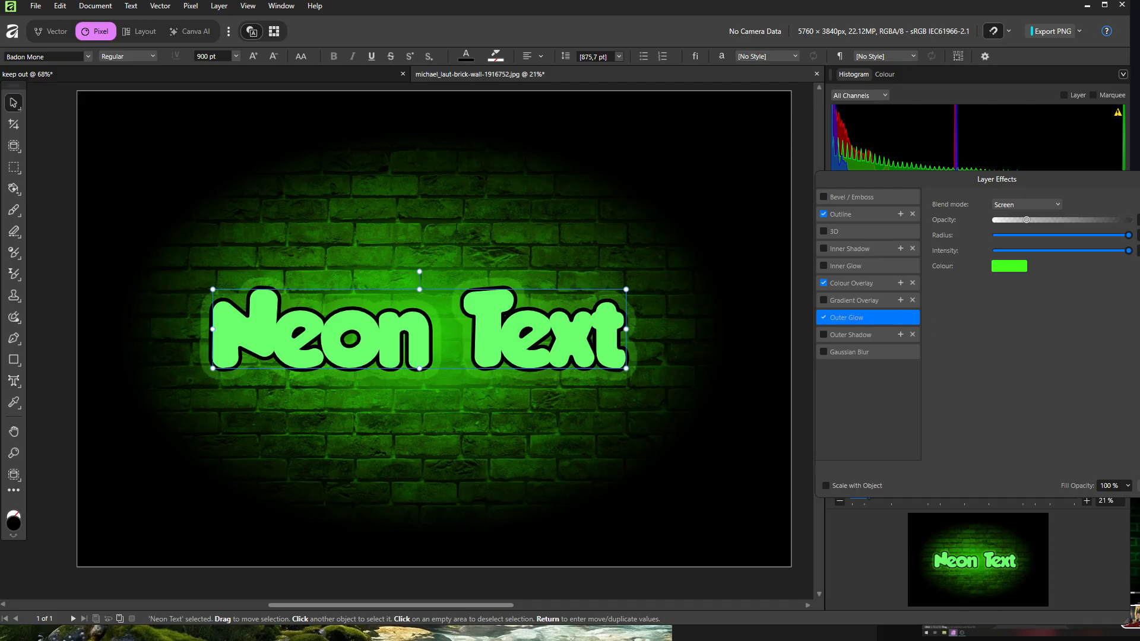
pyautogui.click(1138, 486)
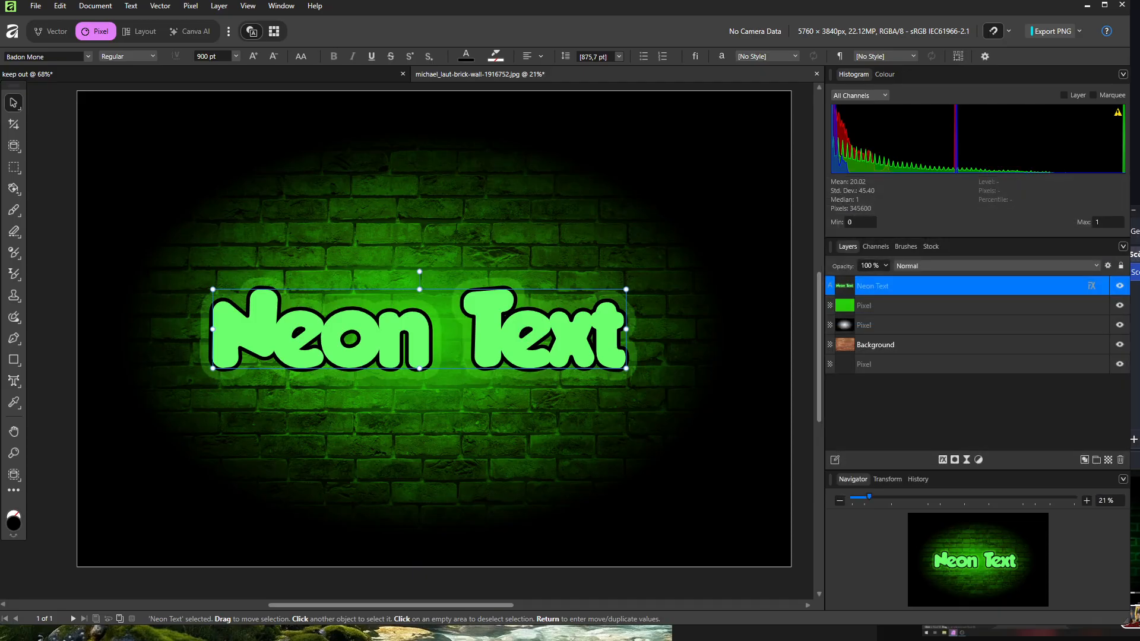